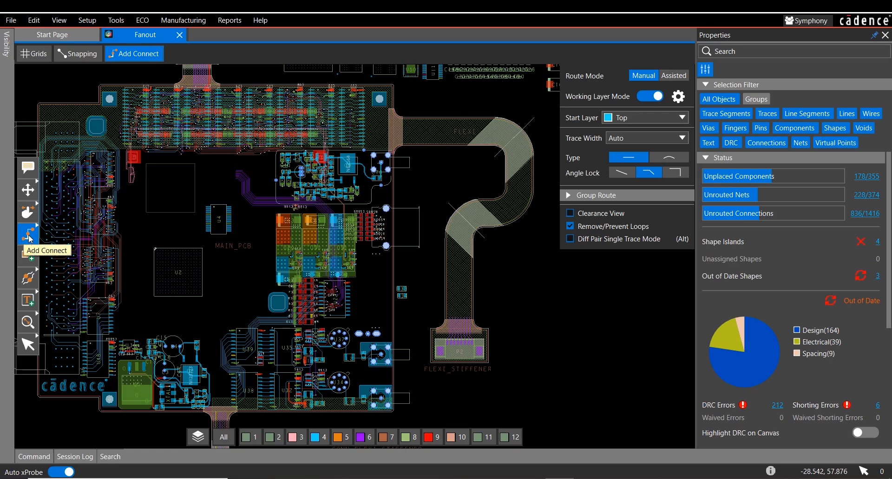
Step: Switch from Add Connect to the Fanout command with component U2 in view
left_click(28, 239)
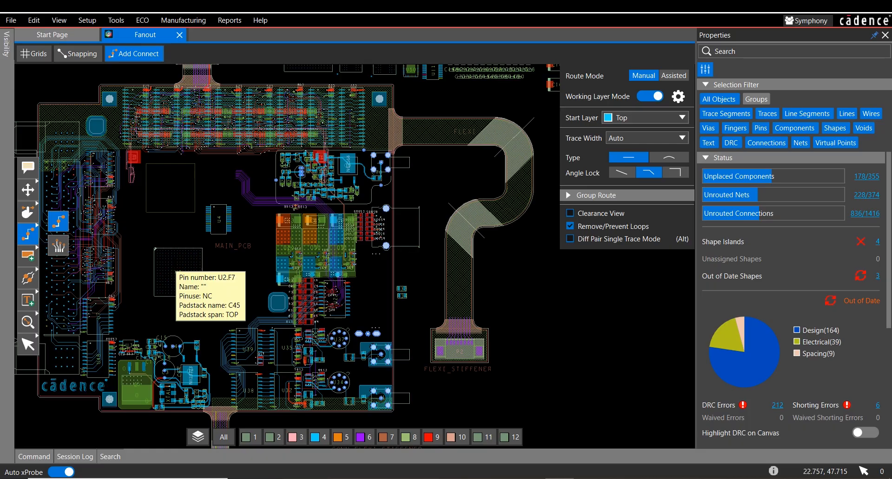
scroll(168, 270, "up", 2)
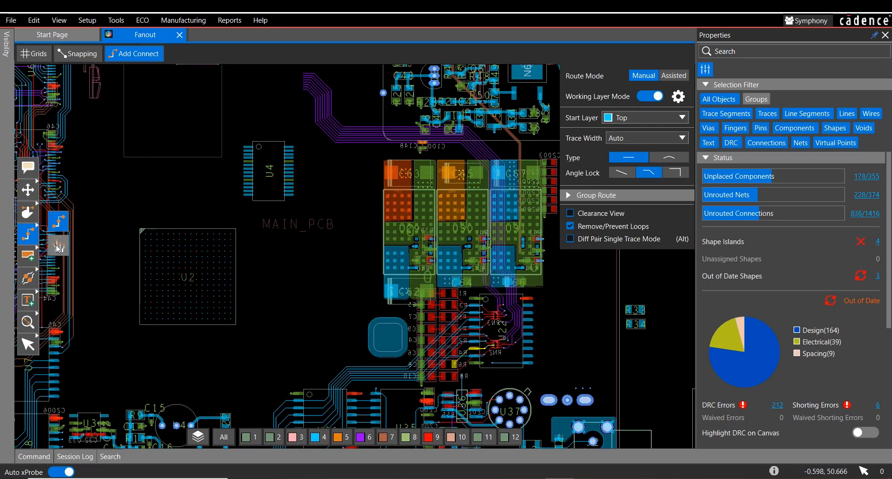
left_click(57, 244)
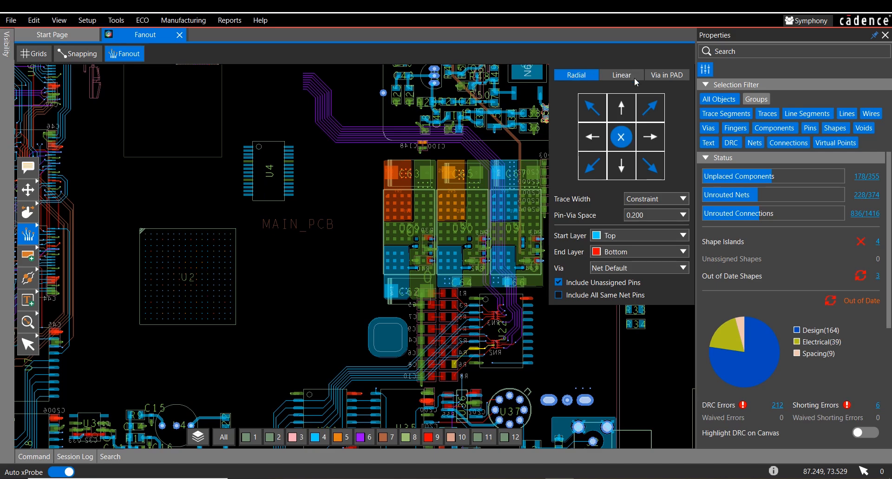
Step: Examine the Linear fanout mode with its direction variants and the Via in PAD mode, returning to Radial
left_click(621, 75)
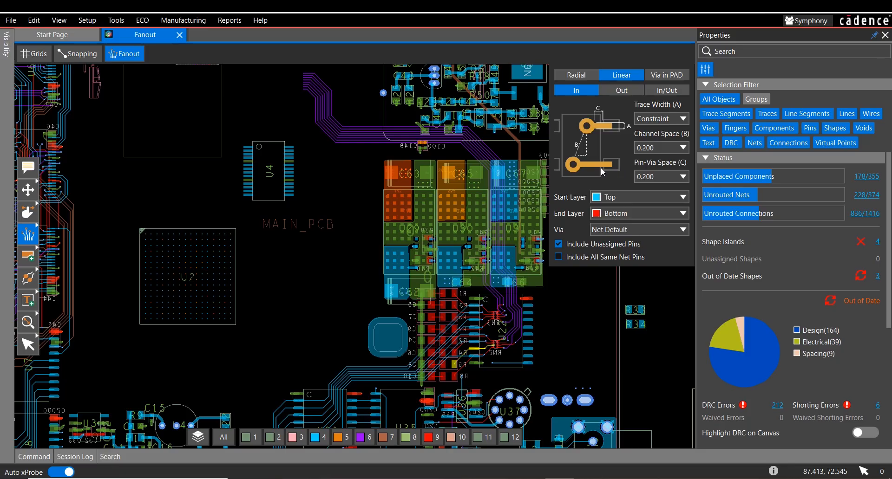
left_click(648, 89)
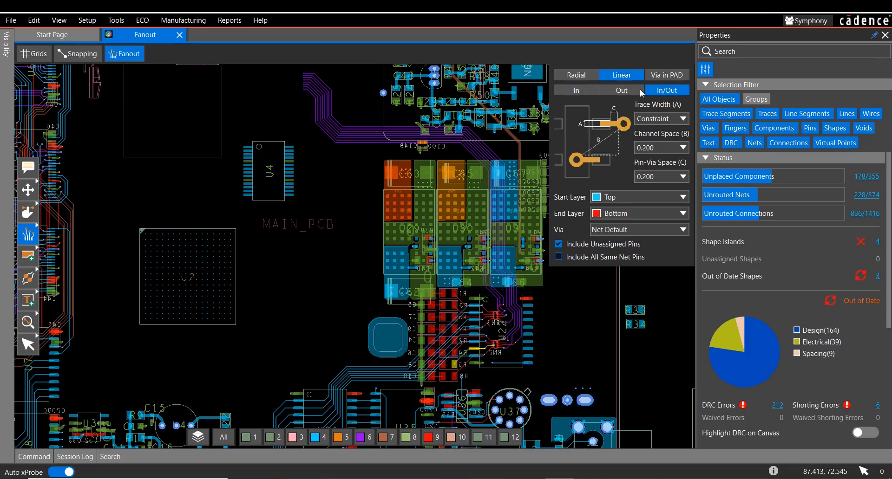
left_click(583, 90)
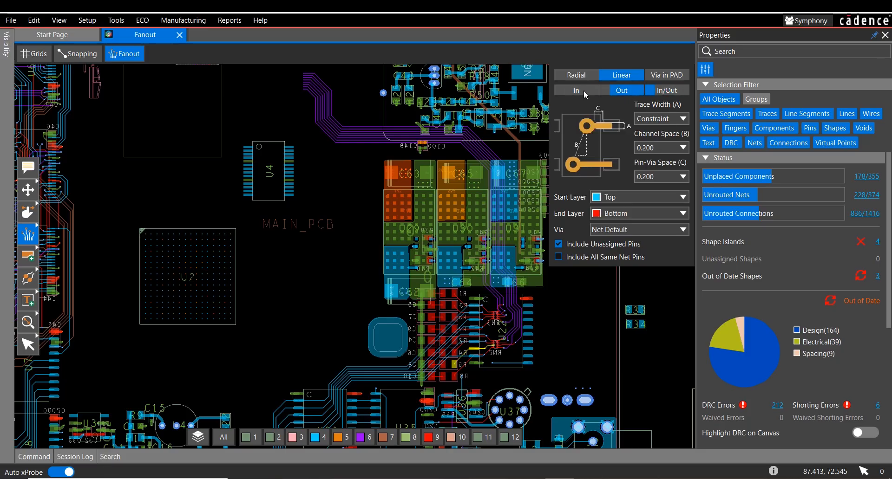
left_click(662, 76)
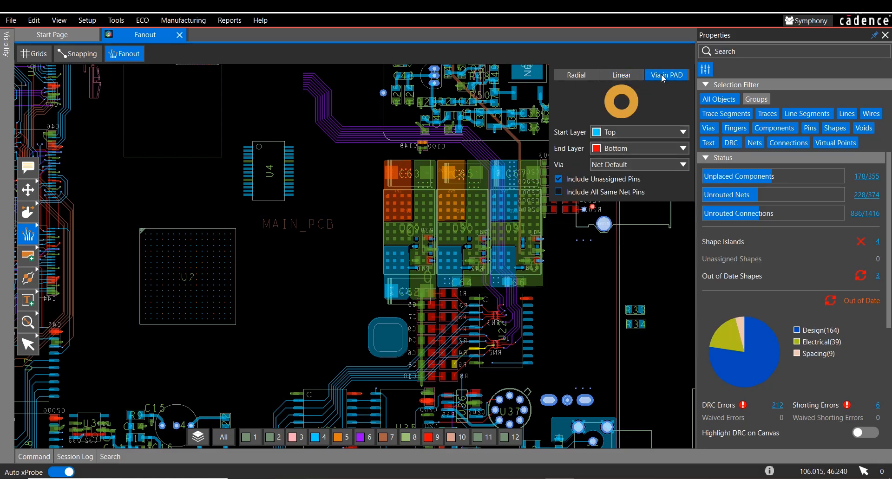
left_click(572, 79)
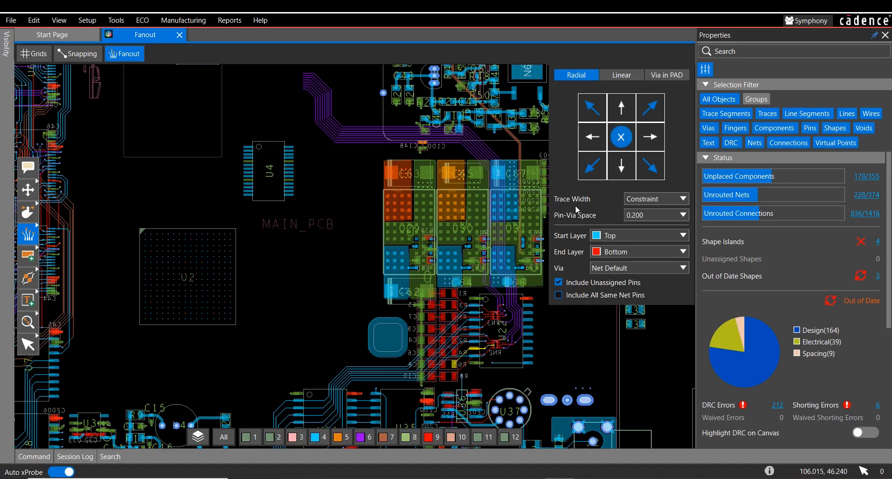
Step: Check the trace width choices for the radial fanout and keep Constraint selected
left_click(683, 199)
left_click(683, 199)
left_click(680, 200)
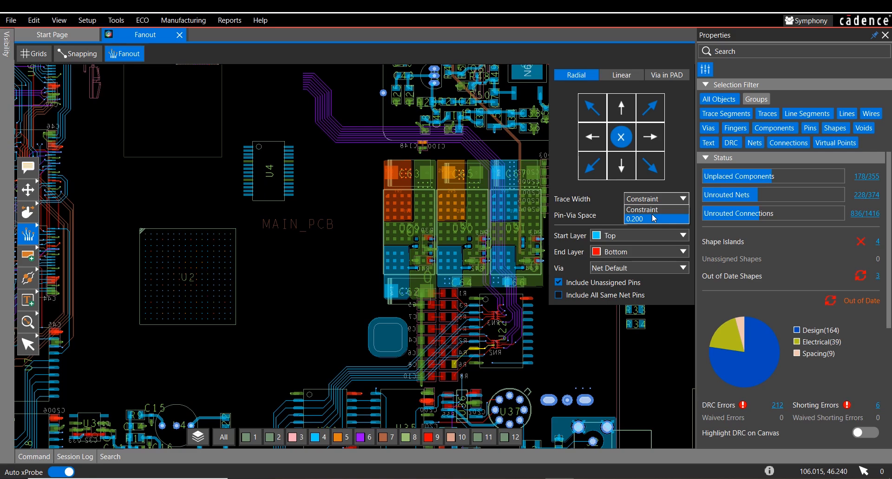
left_click(655, 210)
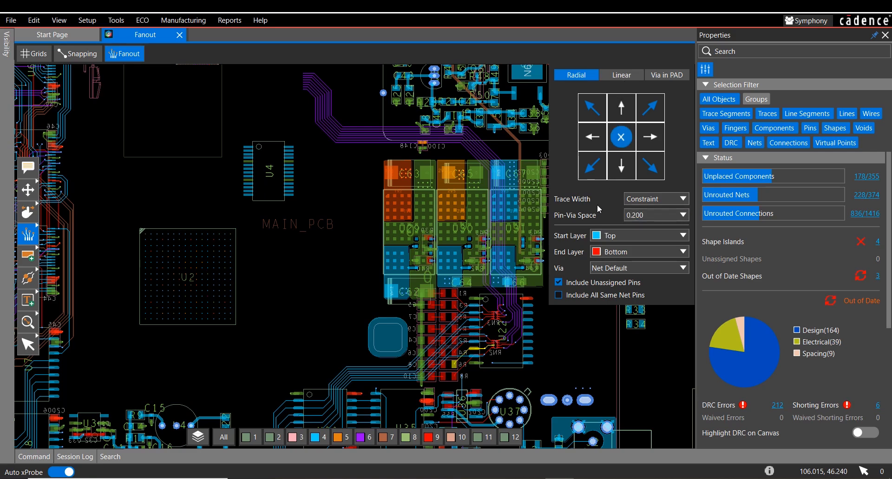
Step: Review the Linear Out, In/Out and In settings, including trace width, and the Via in PAD options, ending on Radial
left_click(623, 75)
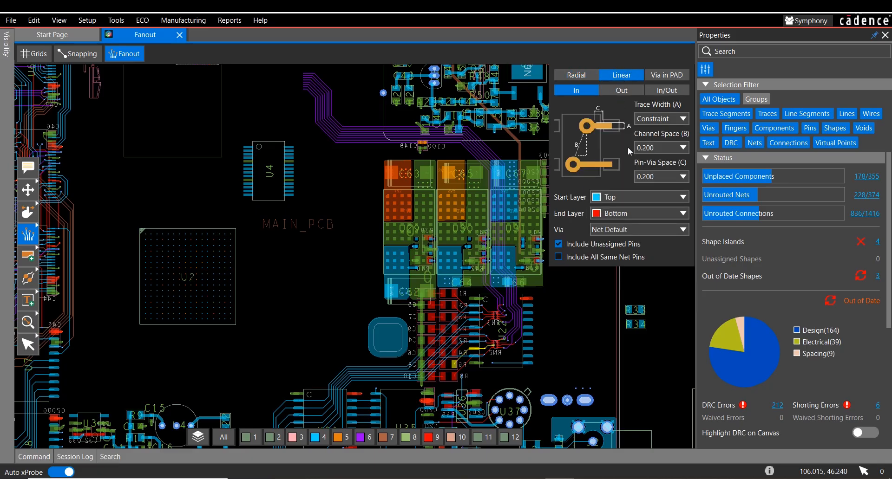
left_click(621, 92)
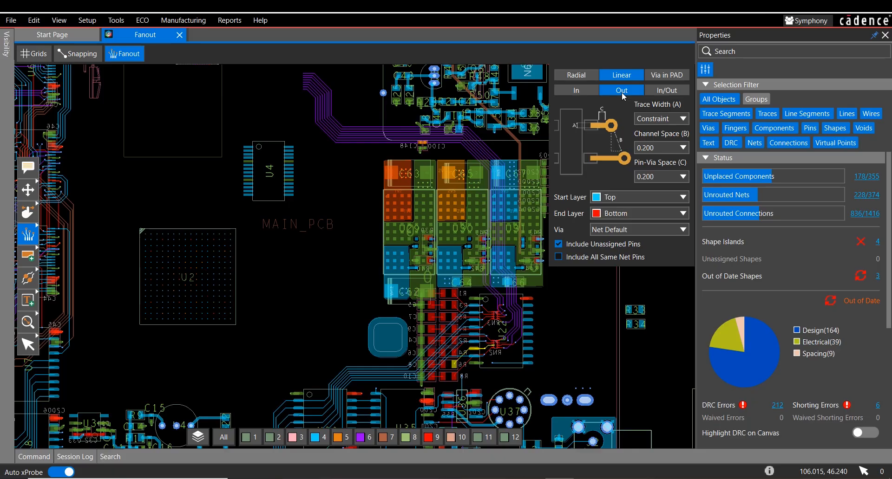
left_click(685, 118)
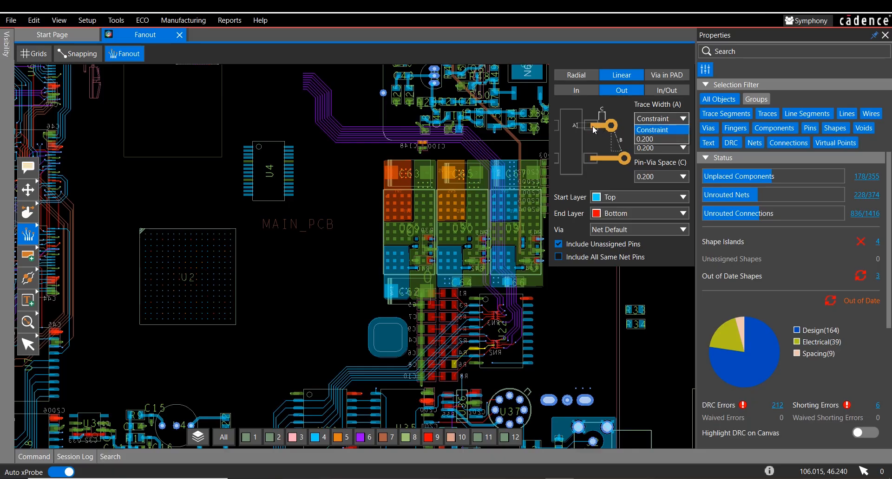
left_click(614, 106)
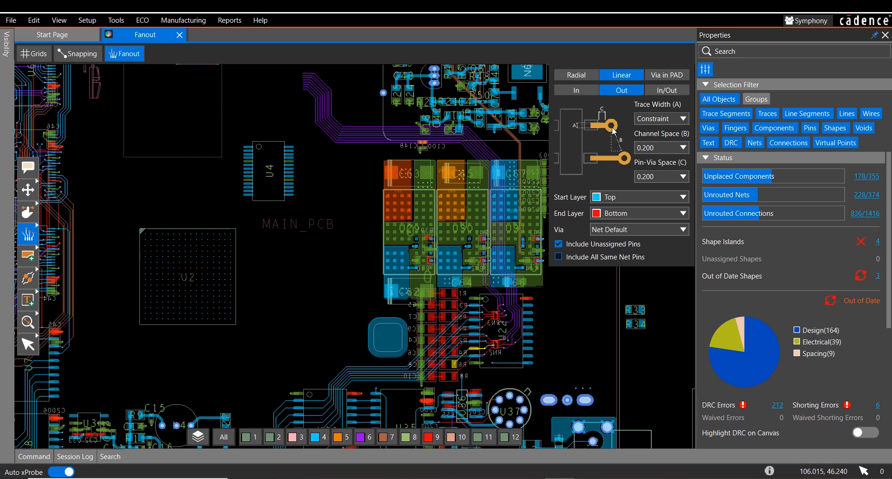
left_click(660, 91)
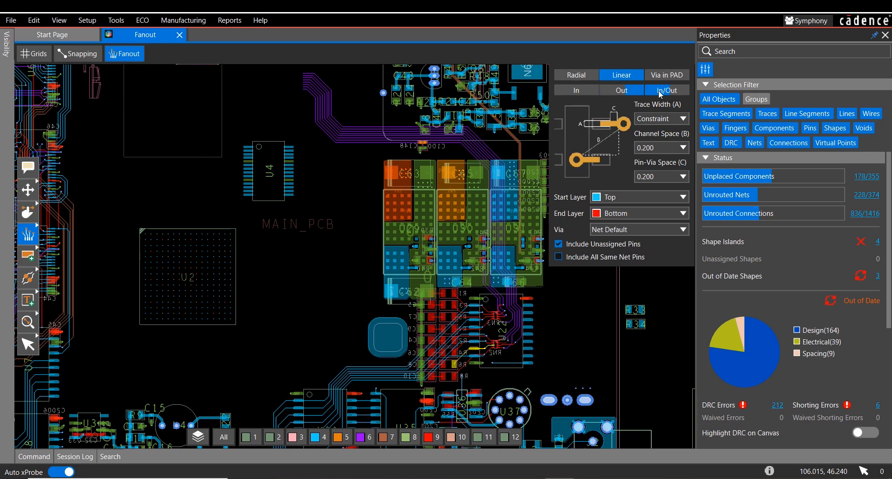
left_click(631, 93)
left_click(584, 93)
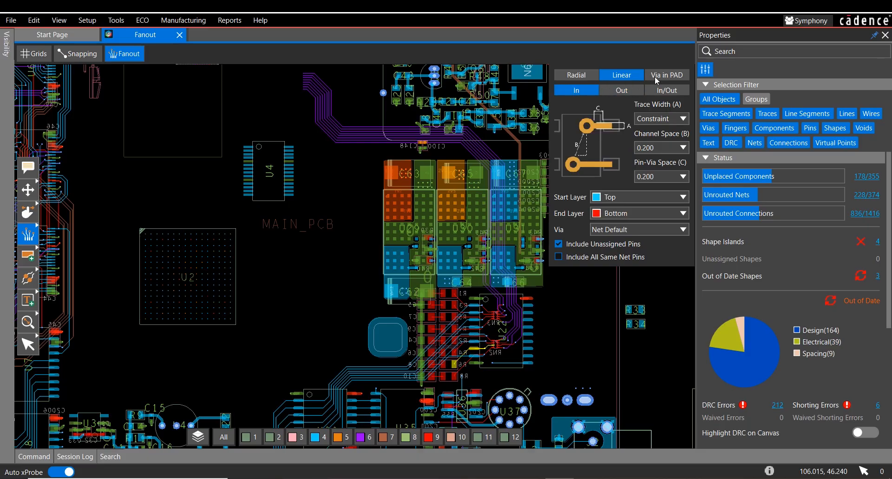
left_click(662, 76)
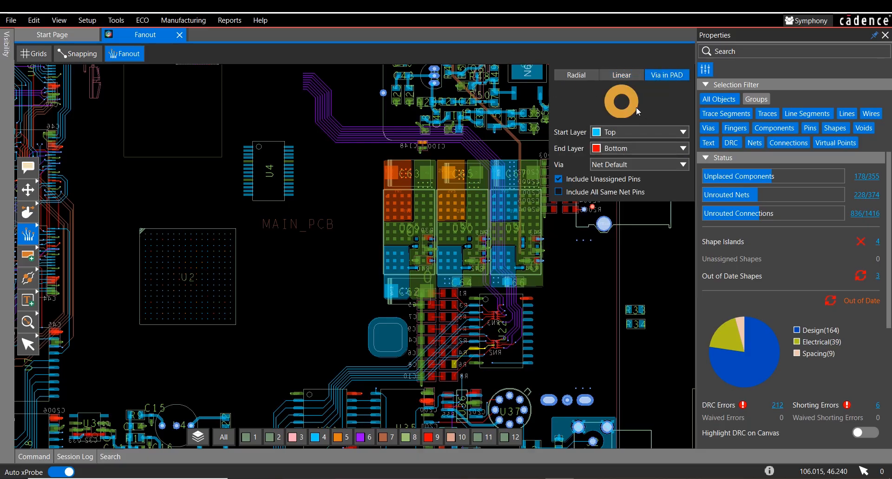
left_click(586, 75)
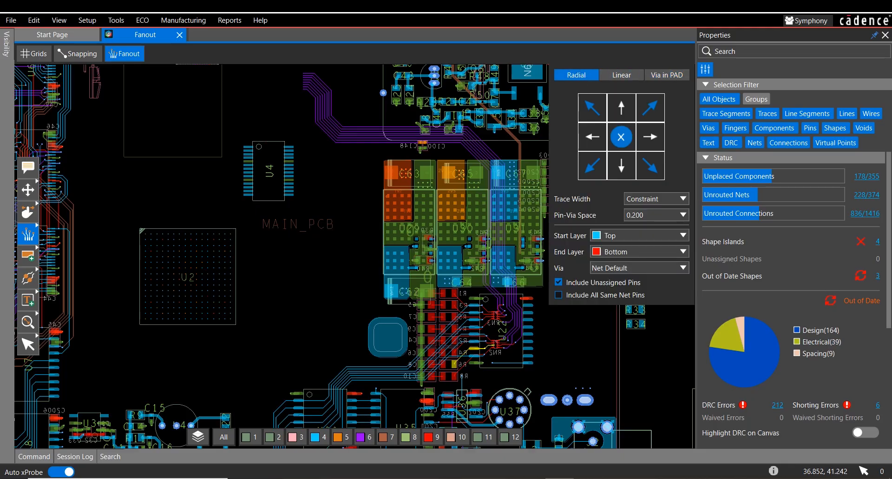
Step: Try the individual radial fanout directions and restore the central X pattern that fans out to all four quadrants
scroll(165, 274, "up", 2)
scroll(175, 269, "down", 1)
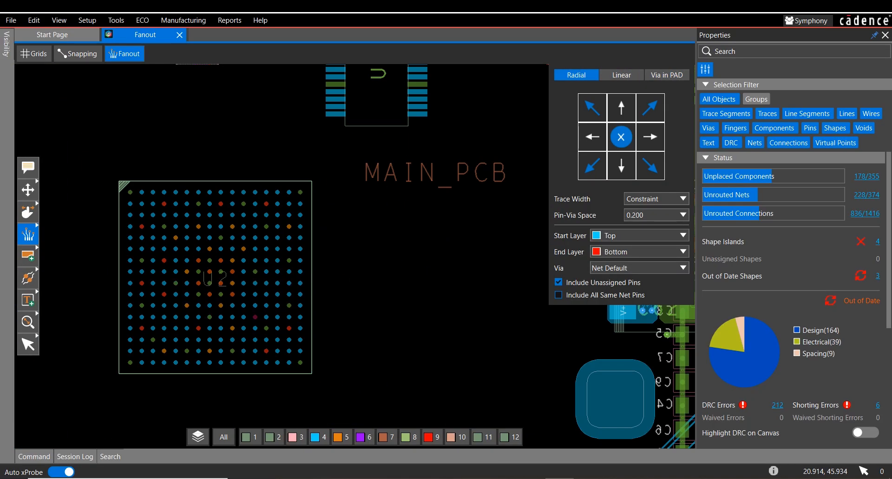
left_click(650, 117)
left_click(650, 137)
left_click(650, 166)
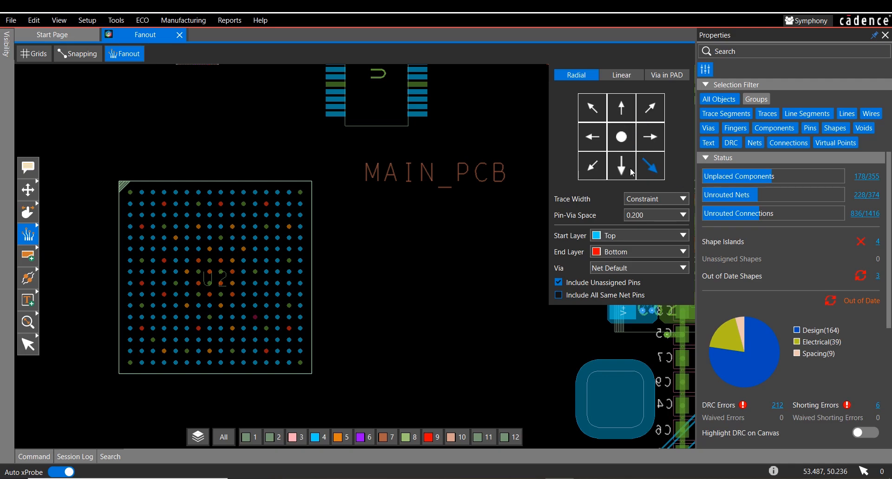
left_click(621, 165)
left_click(592, 166)
left_click(593, 137)
left_click(592, 108)
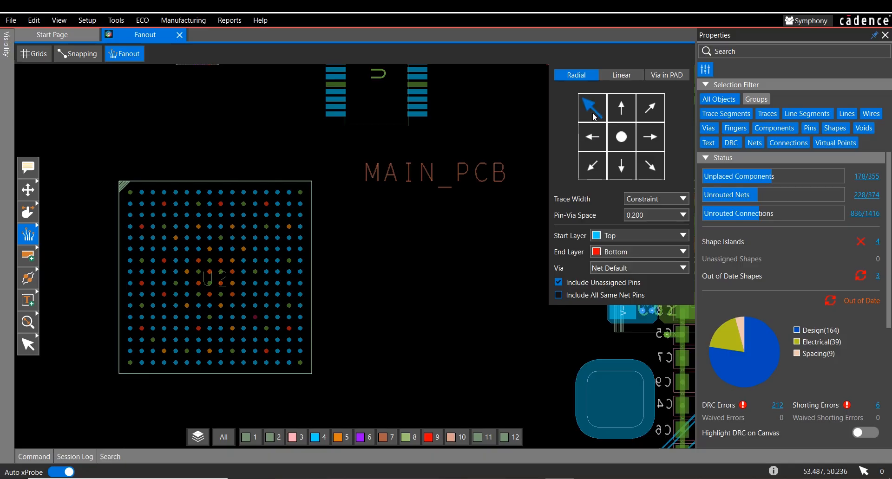
left_click(620, 137)
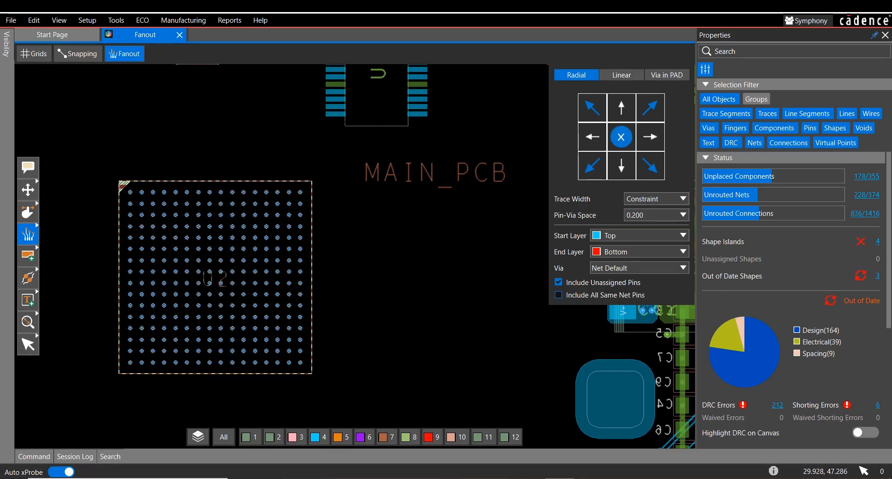
Step: Create radial fanouts with the X pattern for components U2 and U4
left_click(279, 251)
left_click(334, 114)
middle_click_drag(372, 200, 369, 256)
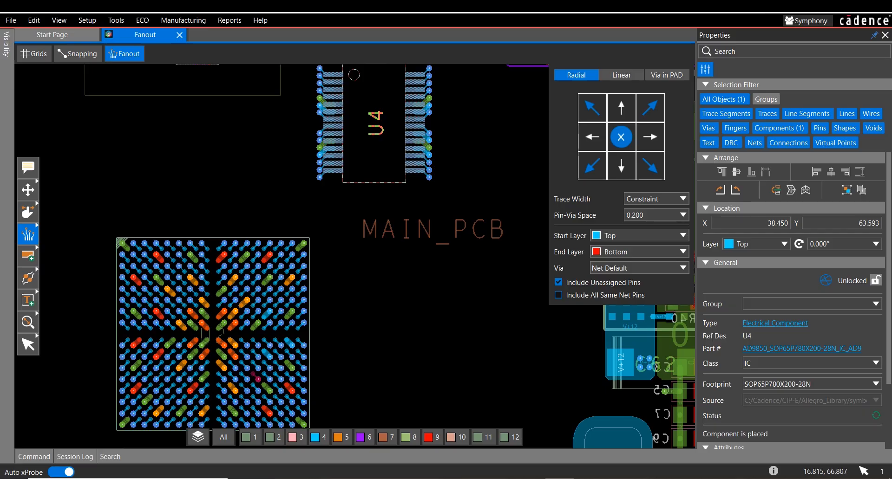
Step: Undo the radial fanouts on components U4 and U2
left_click(30, 23)
left_click(33, 34)
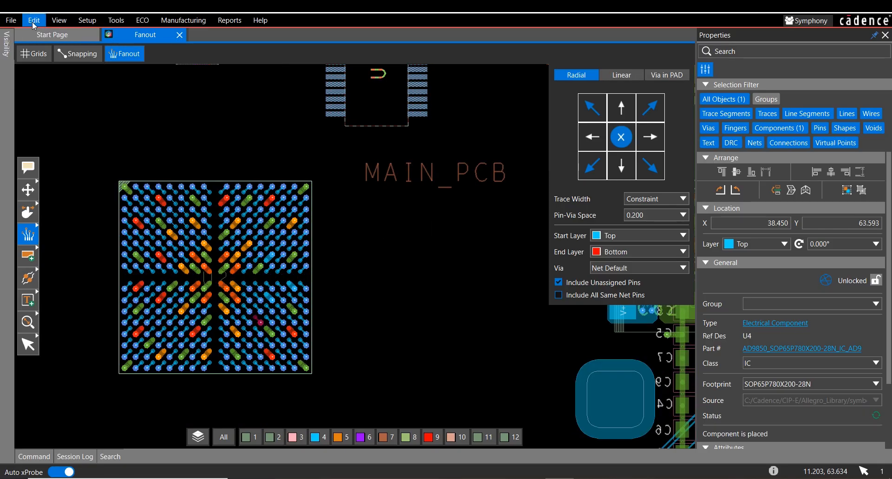
left_click(32, 21)
left_click(184, 63)
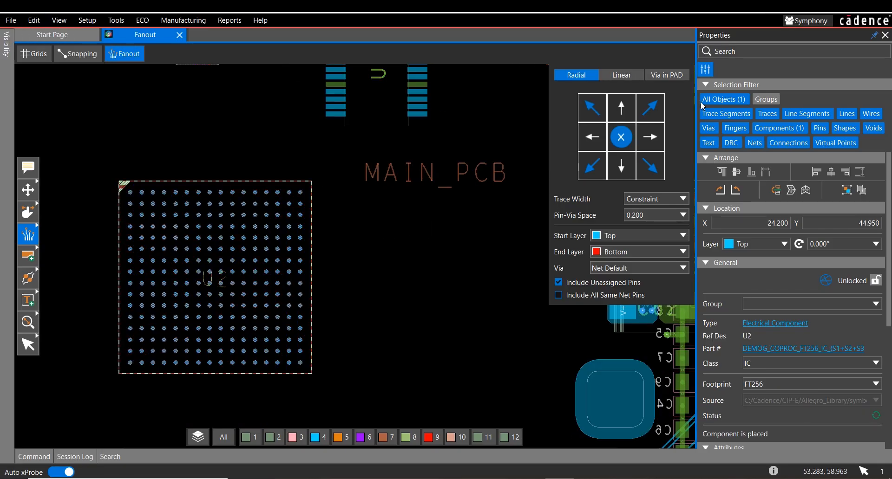
Step: Limit the selection filter to pins and fan out the upper-right block of U2's pins diagonally up and to the right
left_click(723, 100)
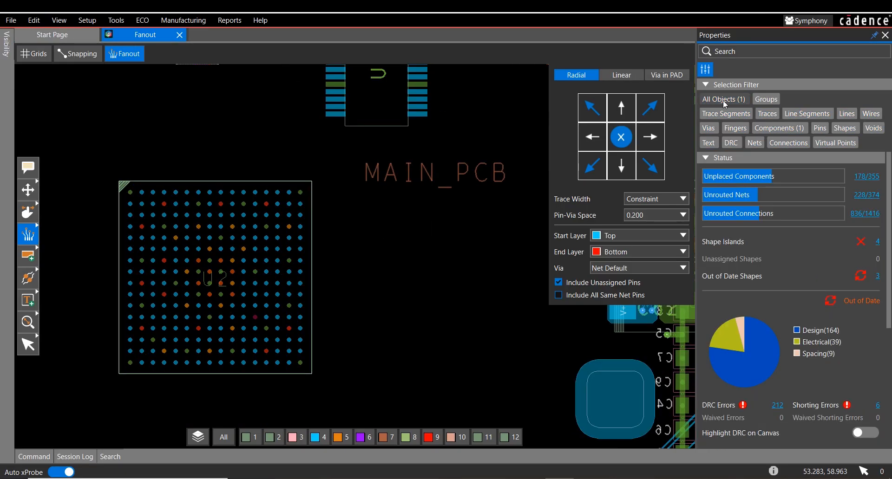
left_click(820, 128)
scroll(281, 221, "up", 2)
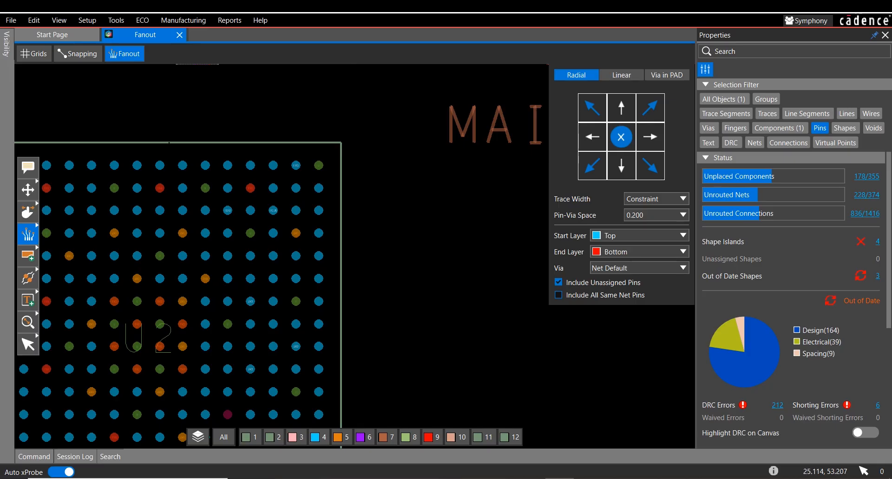
left_click(649, 108)
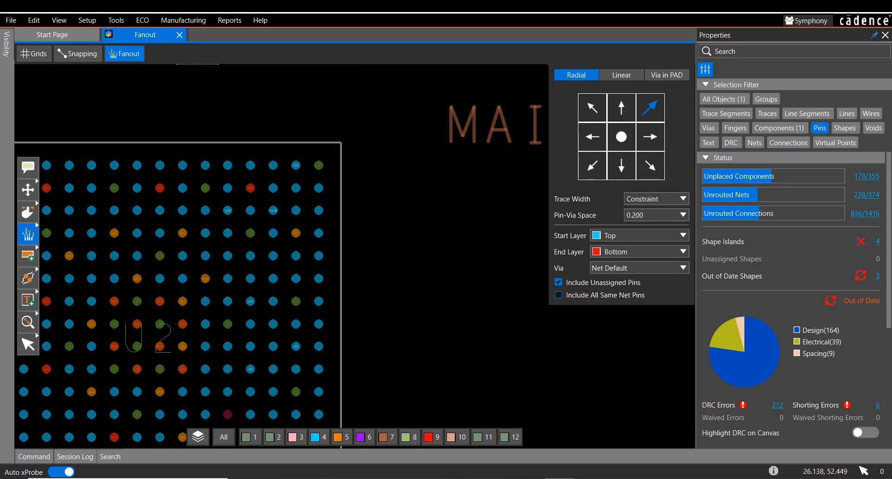
left_click_drag(82, 155, 335, 350)
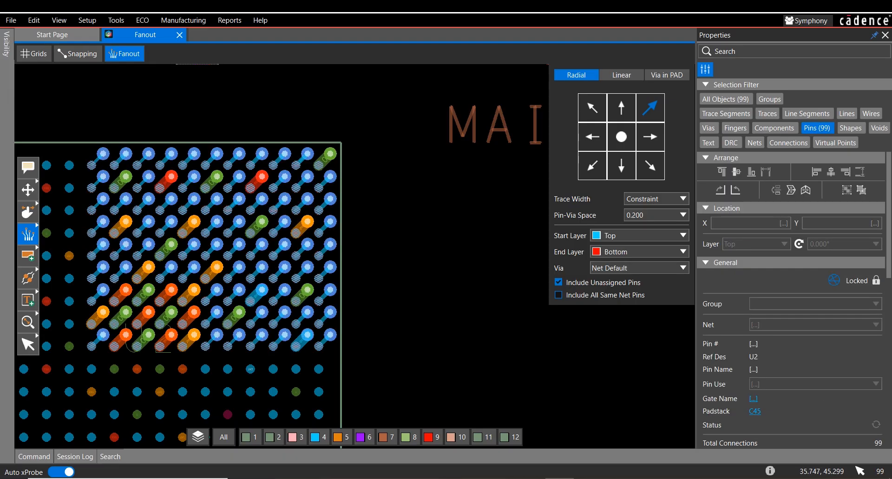
Step: Create a Linear Out fanout for the upper seven pins on the right side of component U4
middle_click_drag(411, 280, 428, 396)
scroll(363, 222, "down", 1)
middle_click_drag(364, 211, 283, 250)
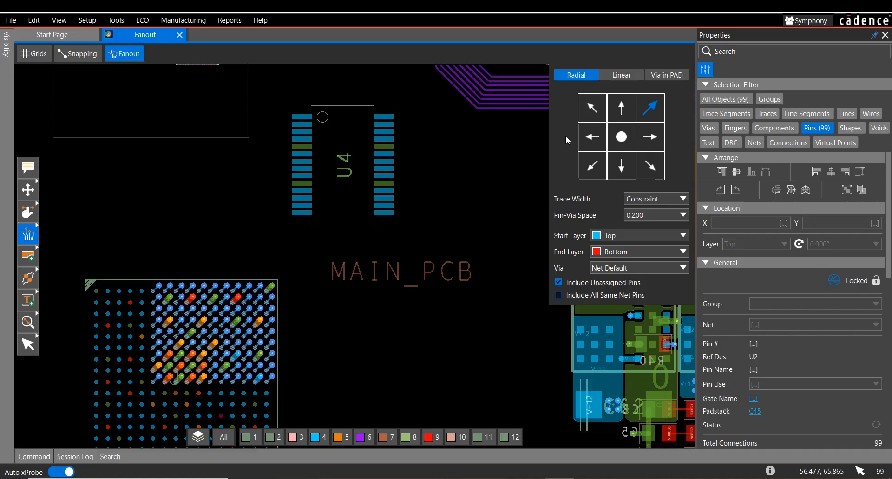
left_click(621, 75)
left_click(624, 93)
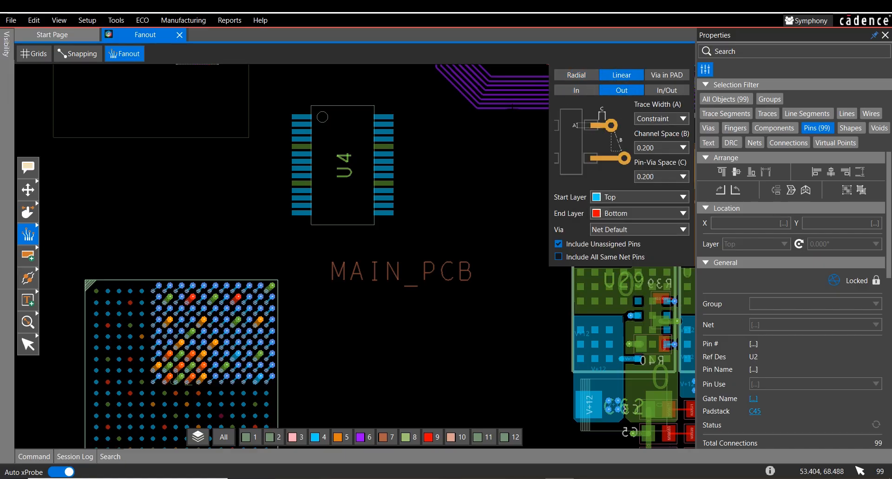
scroll(432, 125, "up", 1)
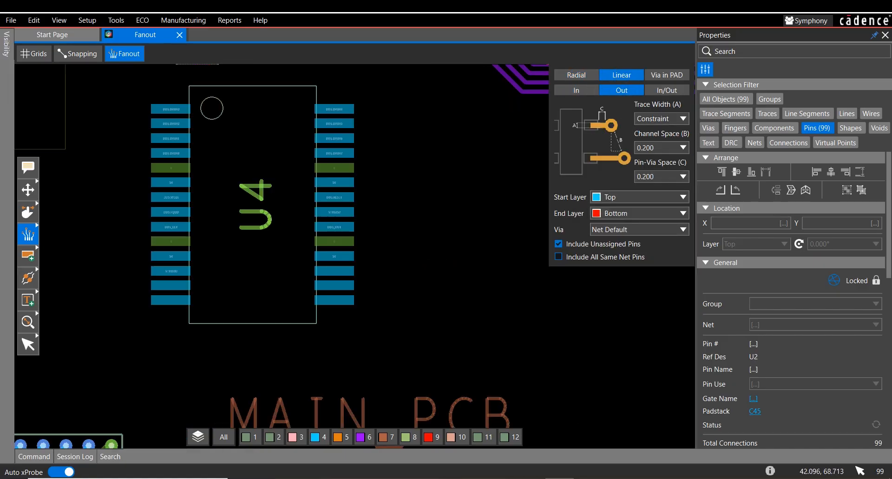
mouse_move(338, 88)
left_mouse_down()
mouse_move(354, 180)
mouse_move(336, 197)
left_mouse_up()
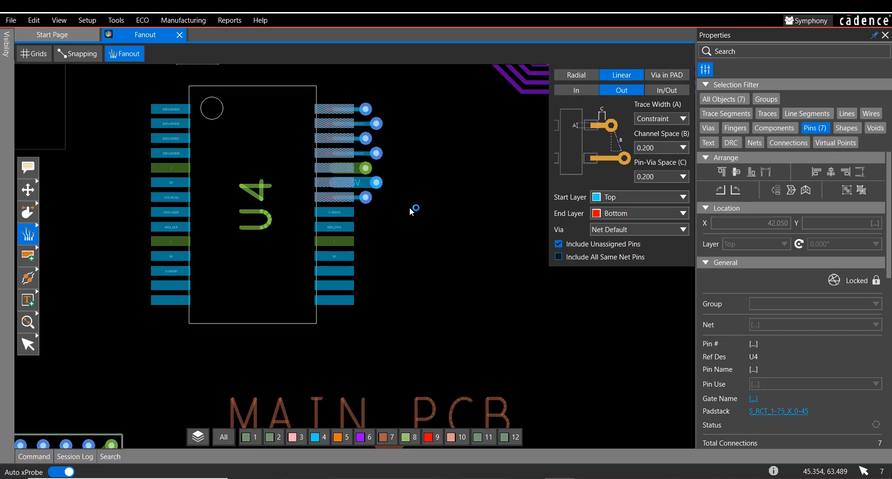
Step: Add components to the selection filter and apply the Linear Out fanout to the whole of component U4
left_click(774, 128)
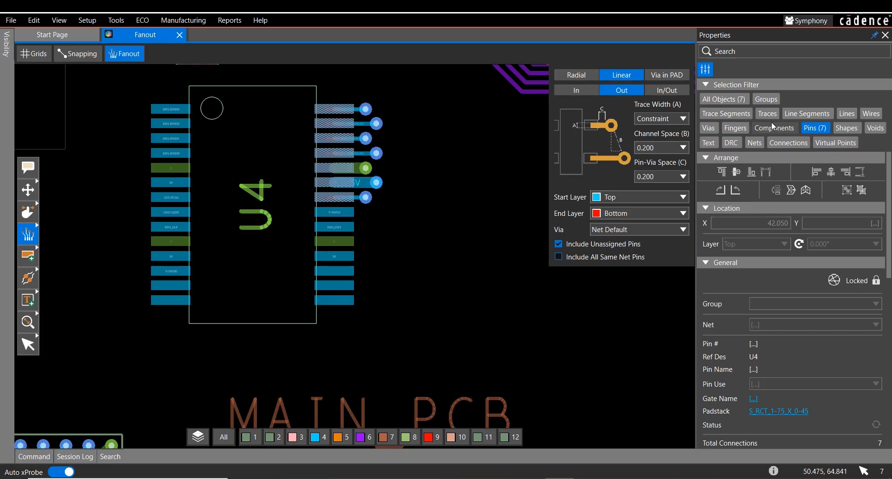
left_click(341, 227)
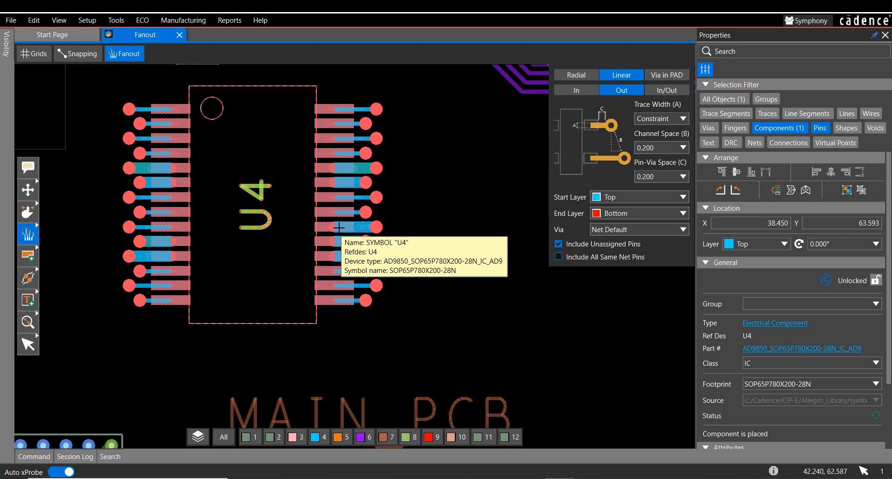
Step: Switch the fanout type to Radial and undo the Linear Out fanouts on U4 and the diagonal pin fanout on U2
left_click(576, 75)
scroll(418, 232, "down", 2)
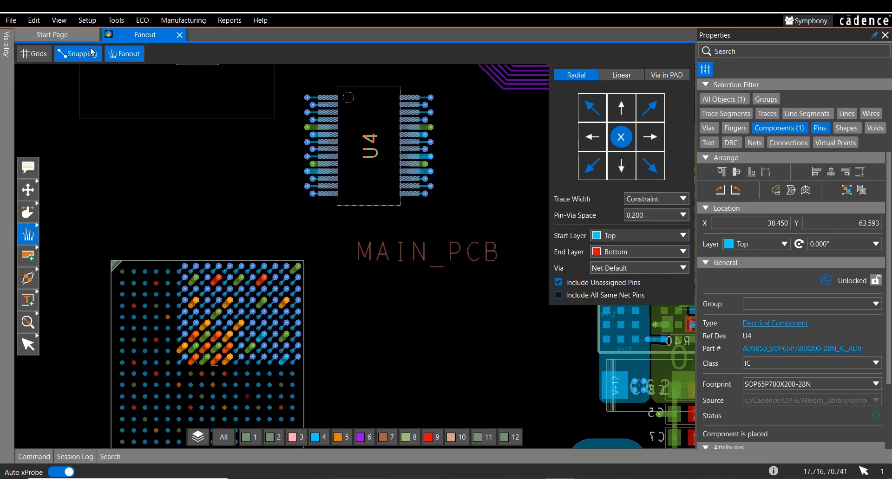
left_click(33, 20)
left_click(37, 29)
left_click(34, 20)
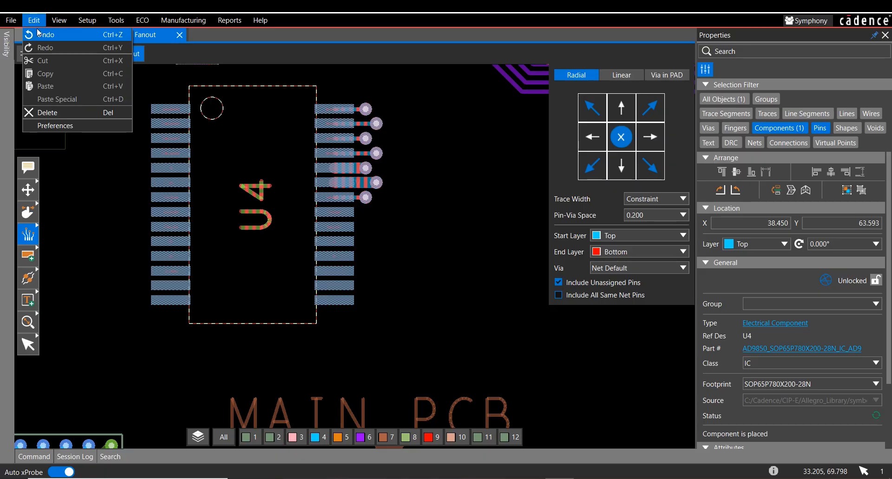
left_click(37, 28)
scroll(167, 199, "down", 3)
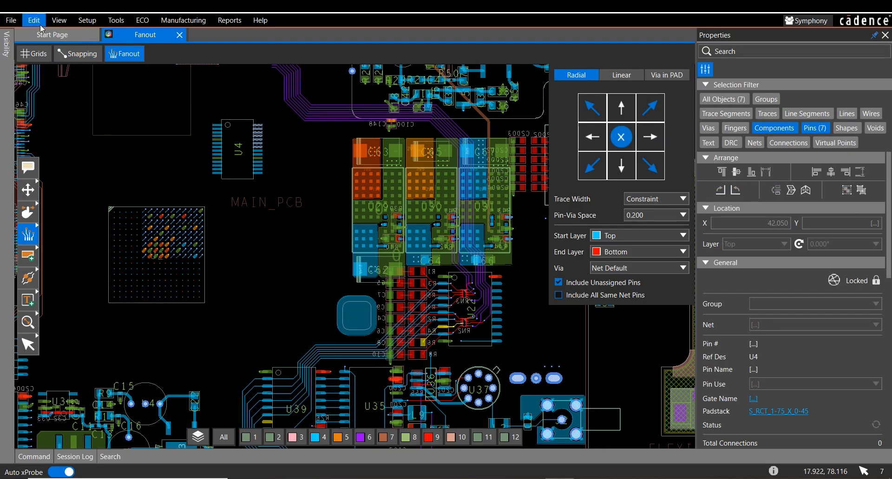
left_click(33, 20)
left_click(41, 35)
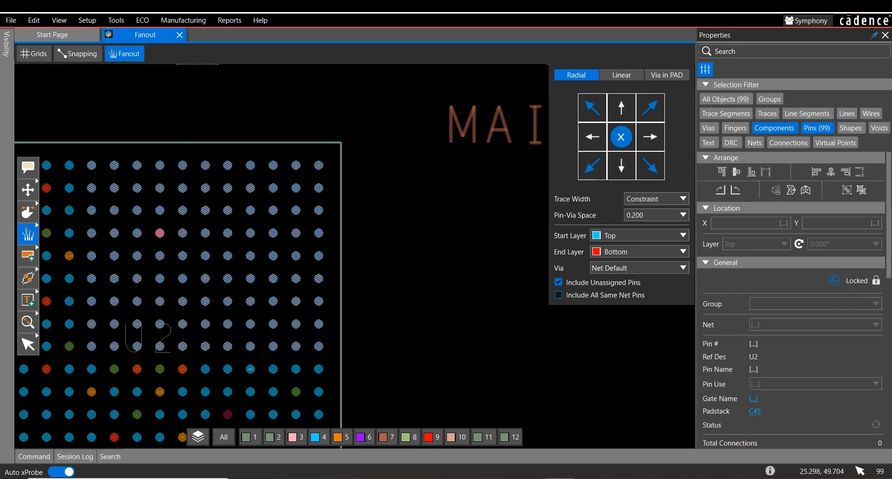
Step: Create a radial fanout in all four diagonal directions for the whole of component U2, with Trace Width at Constraint
middle_click_drag(413, 255, 442, 211)
middle_click_drag(441, 245, 526, 213)
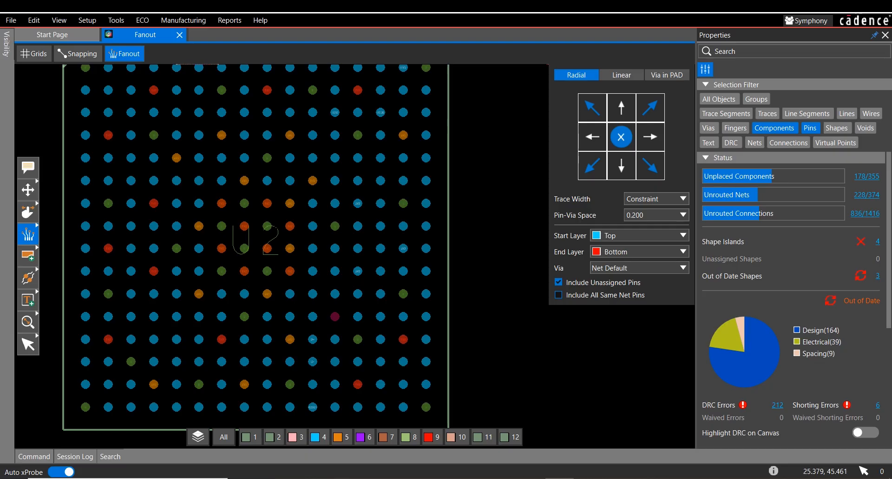
left_click(255, 225)
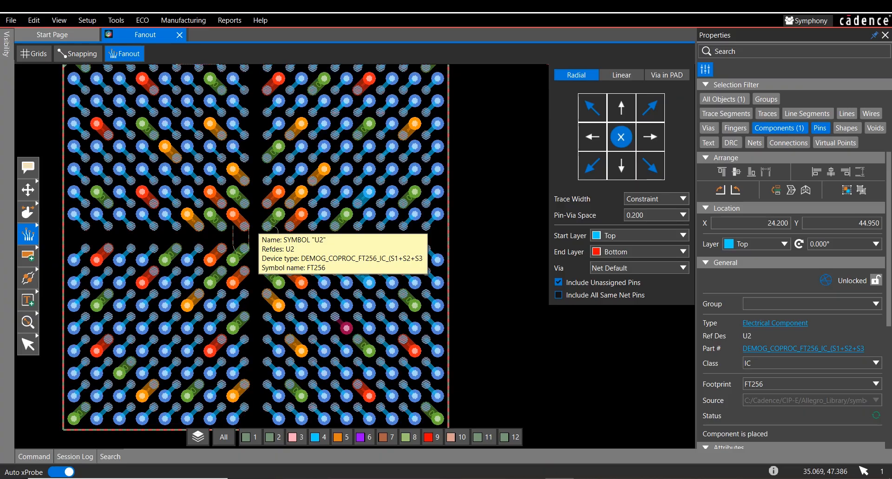
left_click(505, 185)
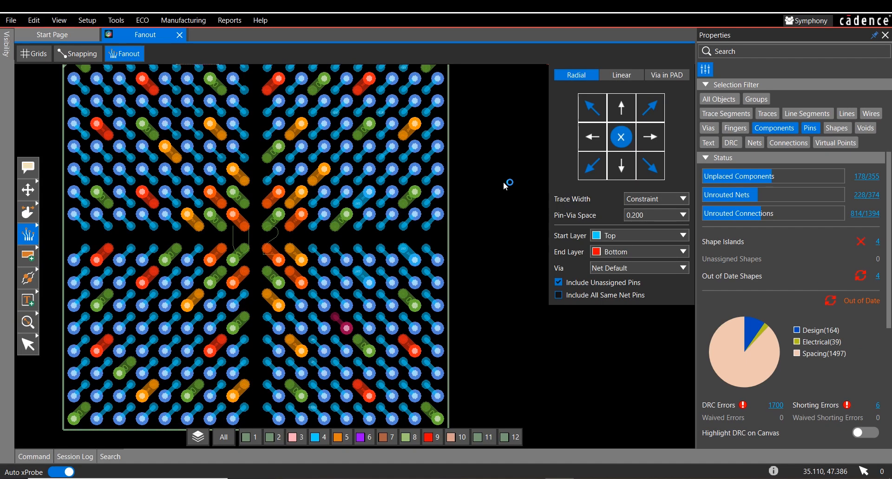
Step: Leave the Fanout command and inspect the line segment widths of U2's fanouts, including the 2V5 net
scroll(325, 190, "up", 3)
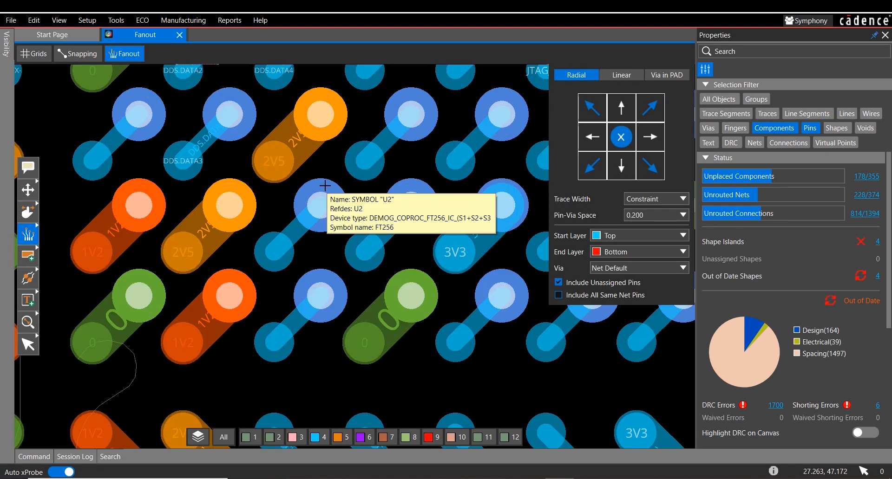
left_click(204, 235)
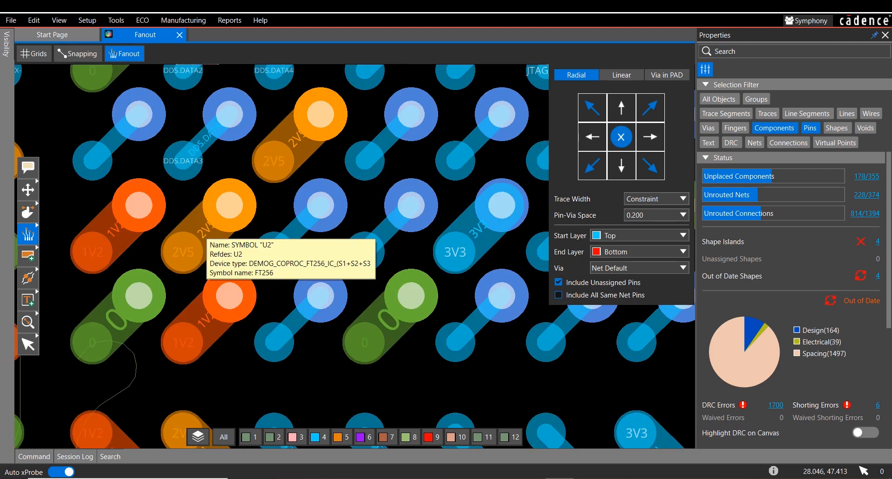
key("Escape")
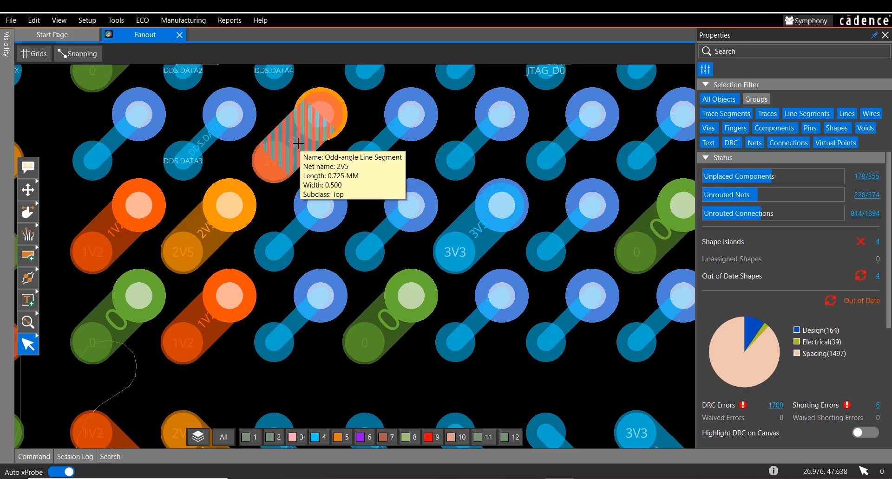
scroll(298, 144, "down", 3)
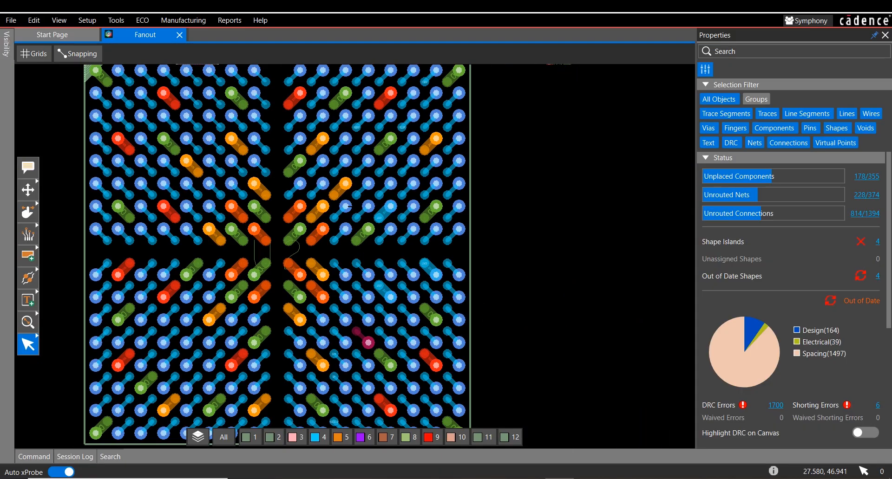
Step: Restart the Fanout command, set the Trace Width to 0.300 and apply the radial fanout to U2
left_click(28, 235)
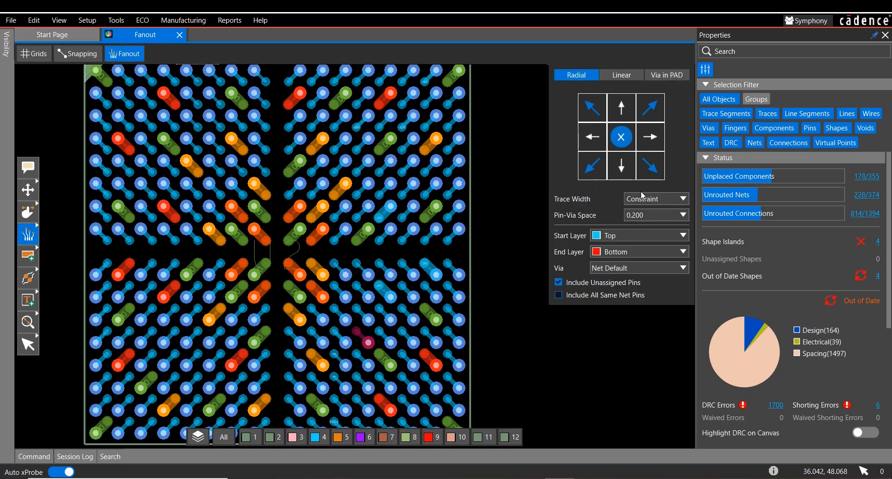
double_click(665, 204)
type(".3")
key("Return")
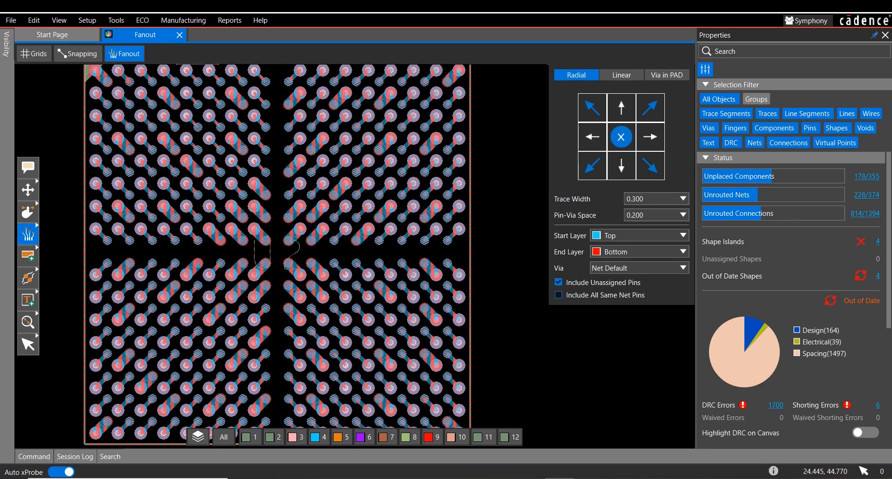
left_click(282, 256)
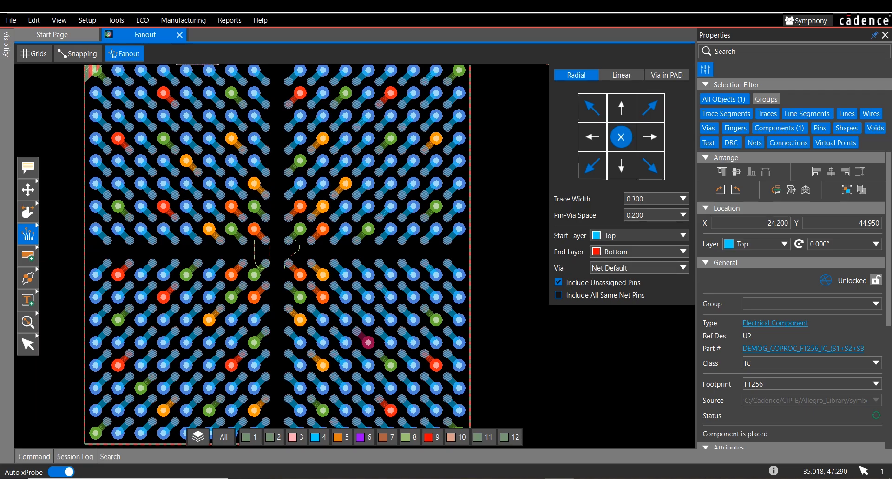
Step: Set the Trace Width to Constraint and reapply the radial fanout to component U2
left_click(679, 200)
left_click(670, 213)
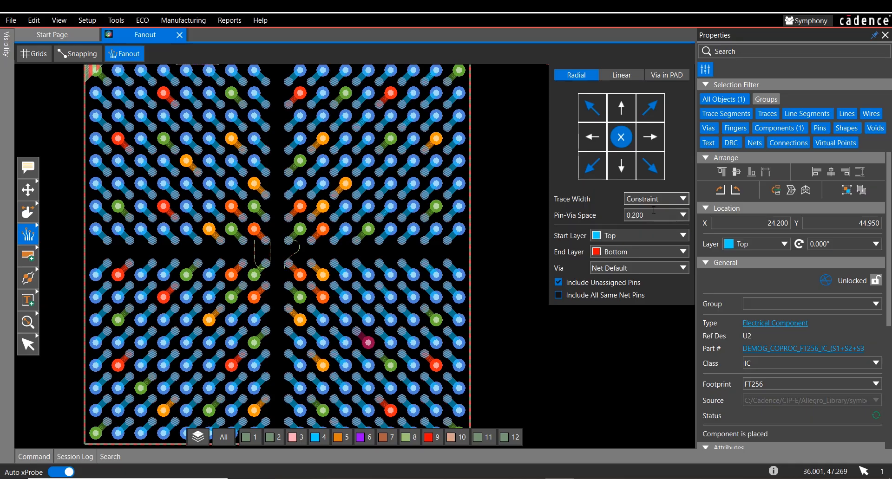
left_click(276, 251)
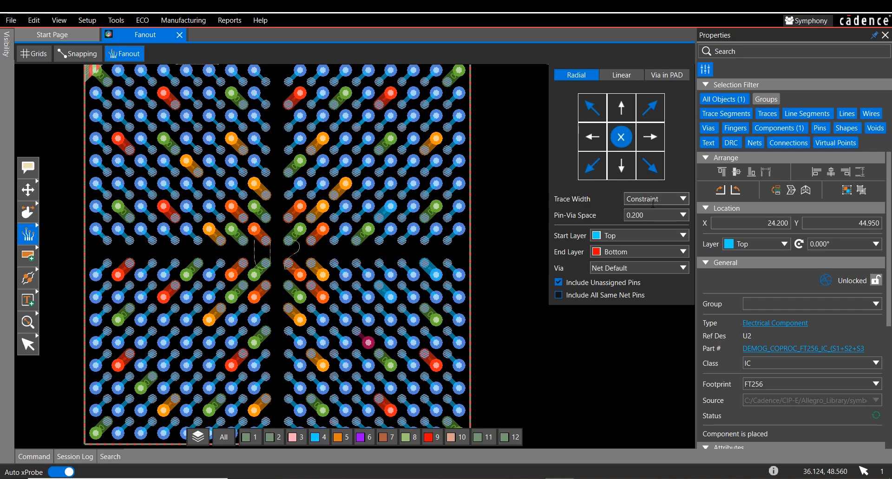
Step: Check the fanout's via choices, and examine the physical net and constraint set rules for all layers in the Constraint Manager
left_click(679, 270)
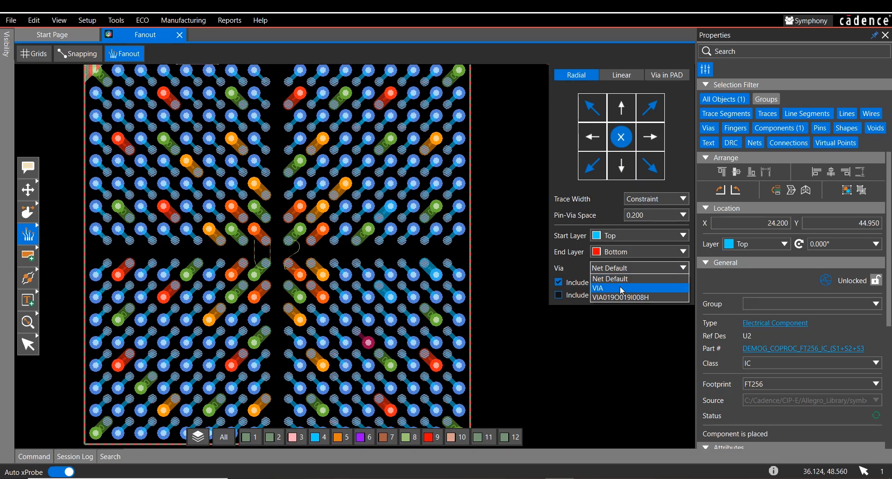
left_click(581, 265)
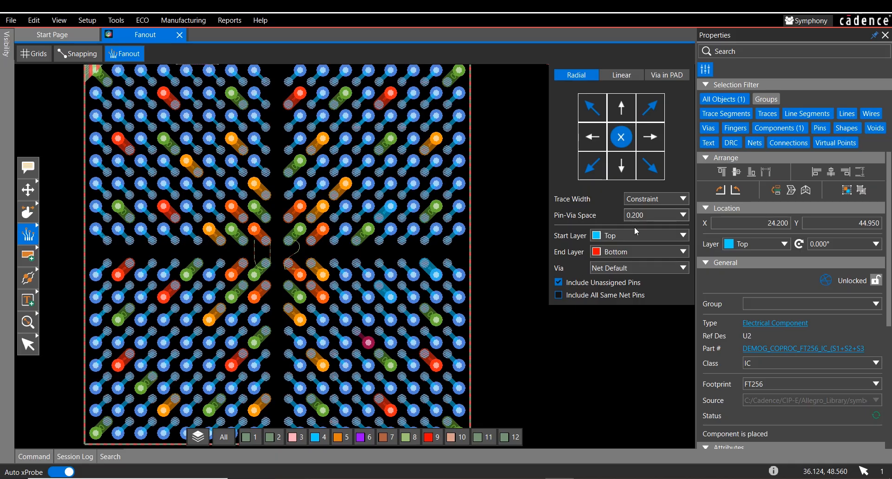
left_click(114, 20)
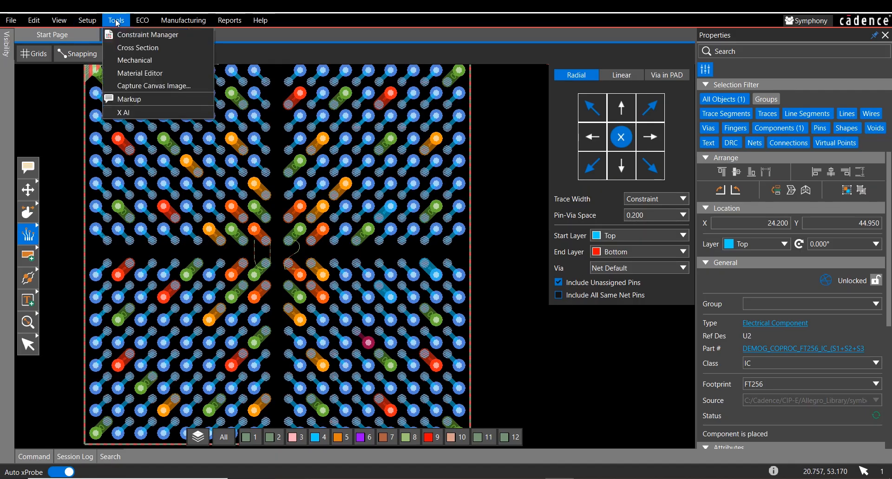
left_click(124, 35)
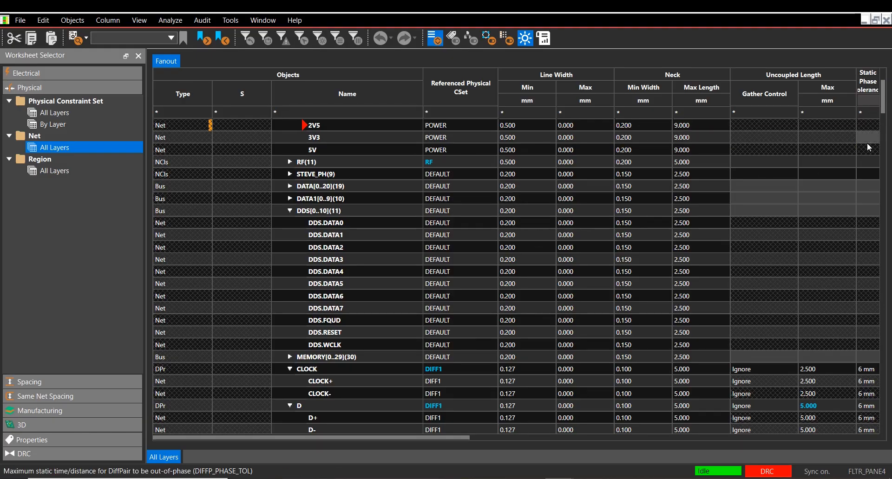
mouse_move(883, 97)
left_mouse_down()
mouse_move(885, 461)
mouse_move(868, 249)
mouse_move(879, 239)
mouse_move(880, 85)
left_mouse_up()
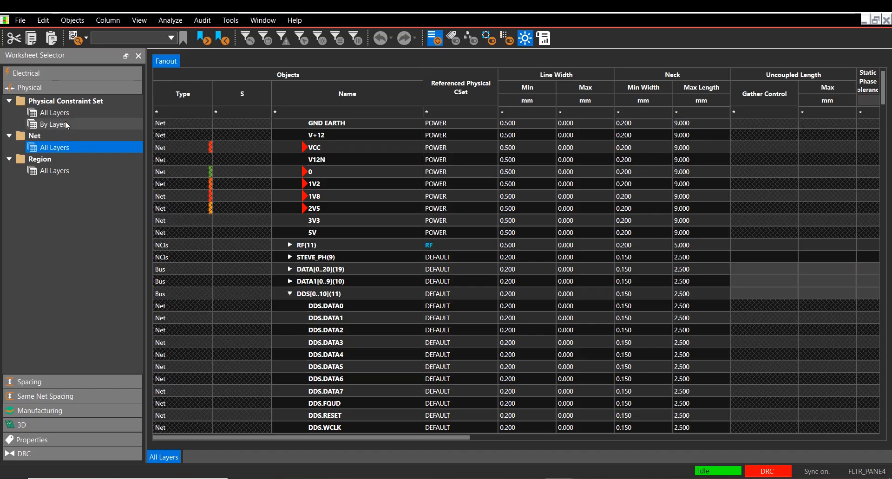
left_click(51, 113)
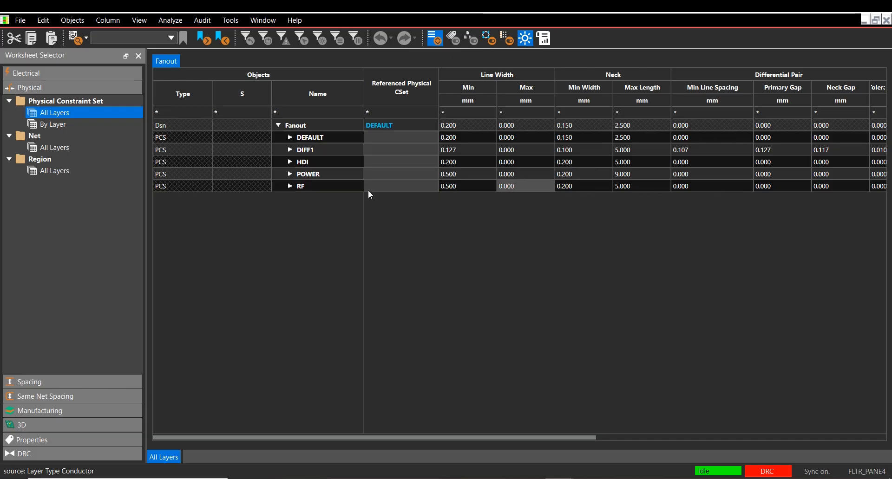
left_click(62, 147)
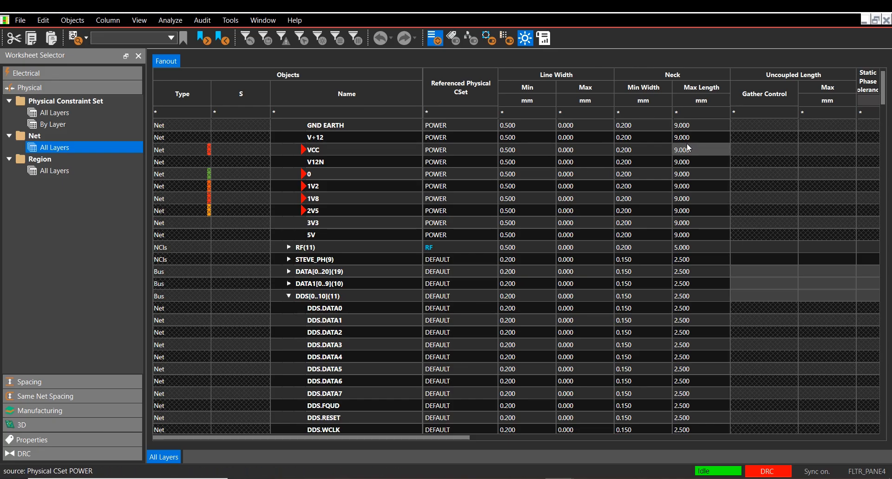
left_click_drag(459, 438, 818, 441)
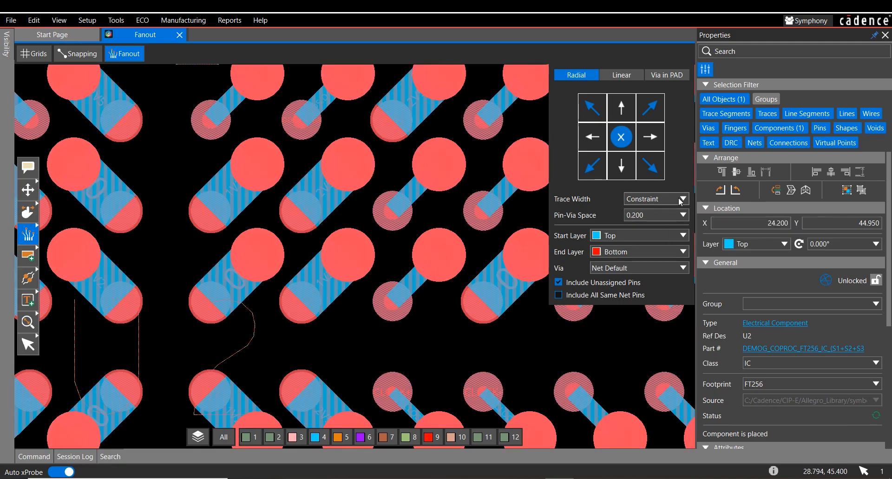
Step: Create a Linear In fanout for component U4
scroll(391, 227, "down", 5)
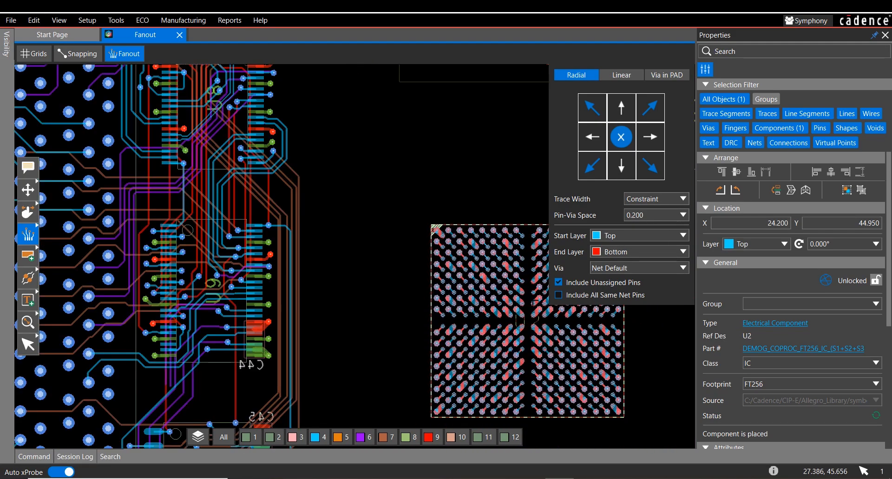
middle_click_drag(391, 227, 282, 279)
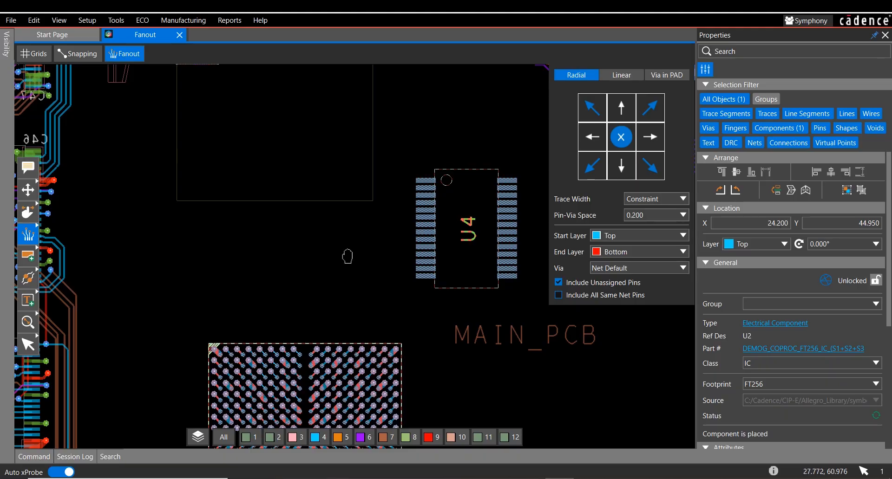
middle_click_drag(347, 256, 294, 247)
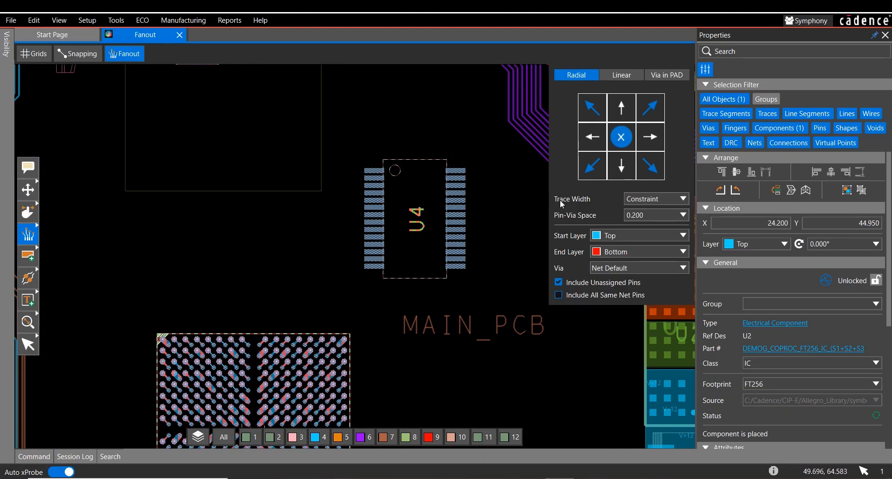
left_click(620, 76)
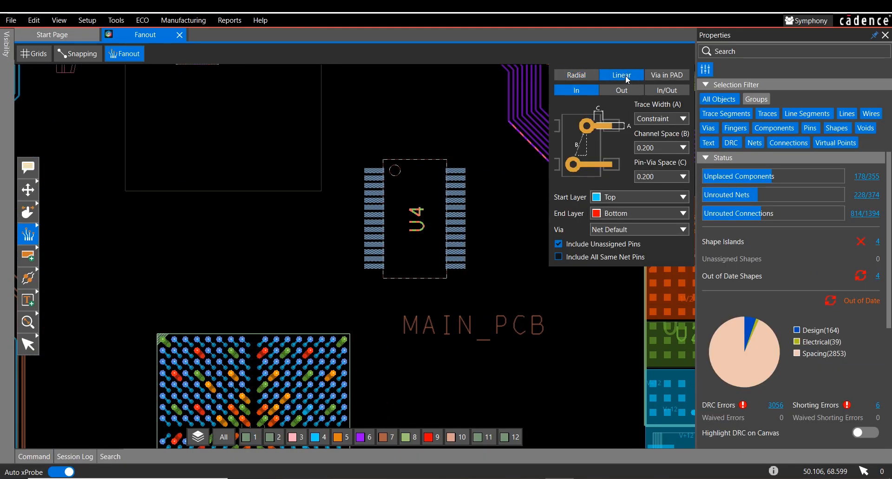
left_click(457, 181)
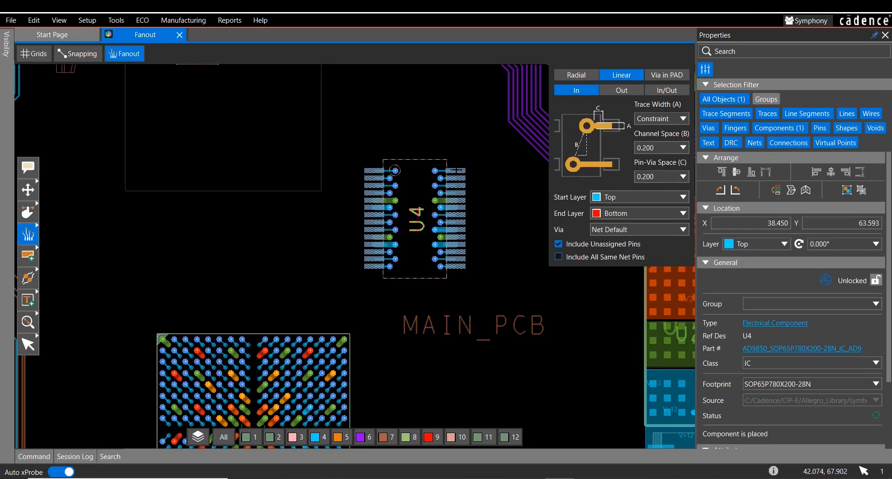
Step: Change U4's linear fanout direction to Out and finally to In/Out
left_click(621, 90)
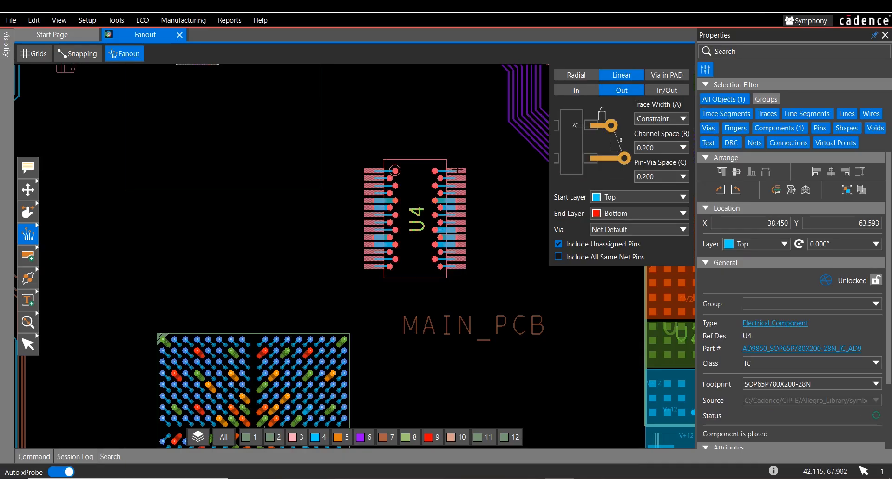
left_click(667, 90)
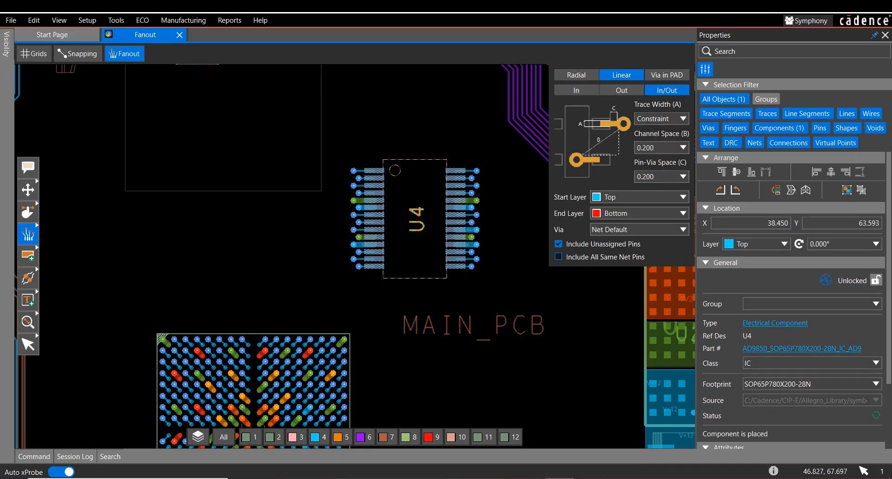
left_click(463, 181)
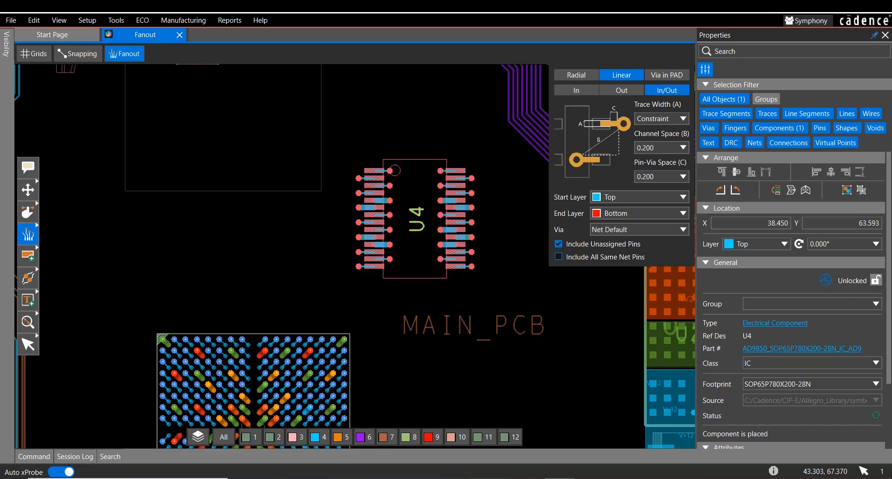
Step: Apply a Via in PAD fanout with the Net Default via to the whole of component U2
left_click(667, 74)
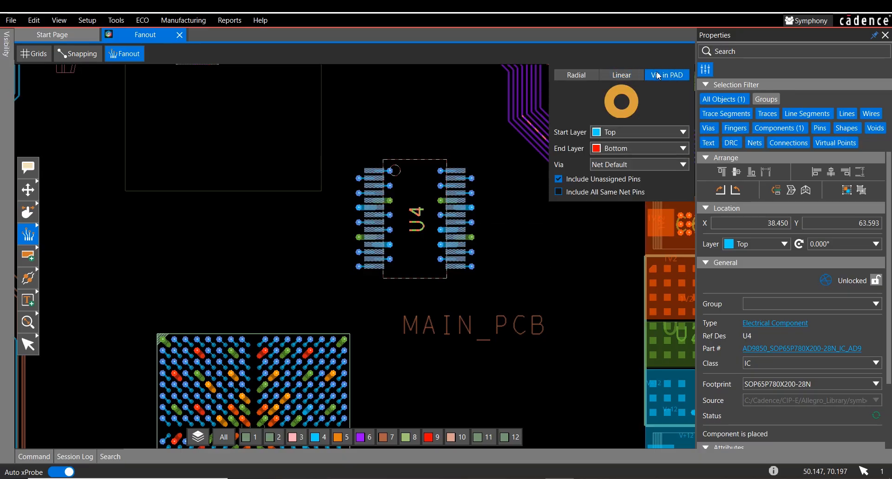
middle_click_drag(252, 414, 271, 327)
left_click(270, 340)
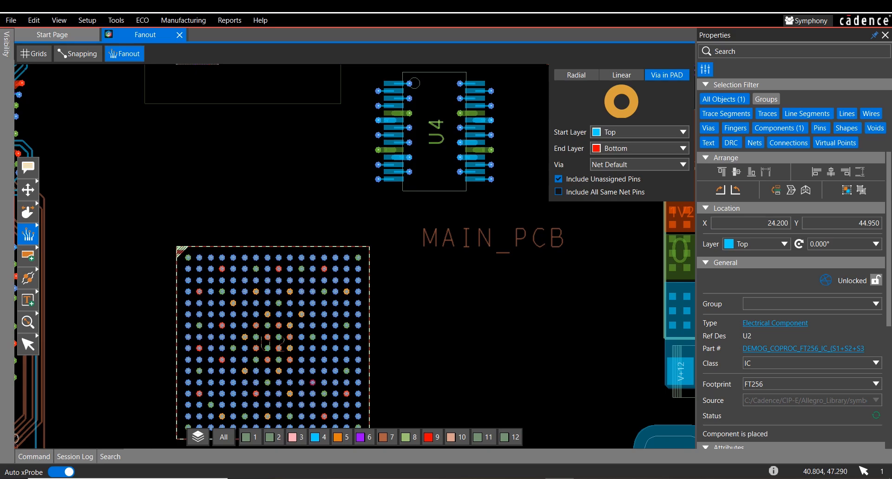
Step: Set the fanout style to Linear with the Out direction for the unplaced components outside the board
scroll(461, 316, "down", 1)
middle_click_drag(479, 302, 405, 322)
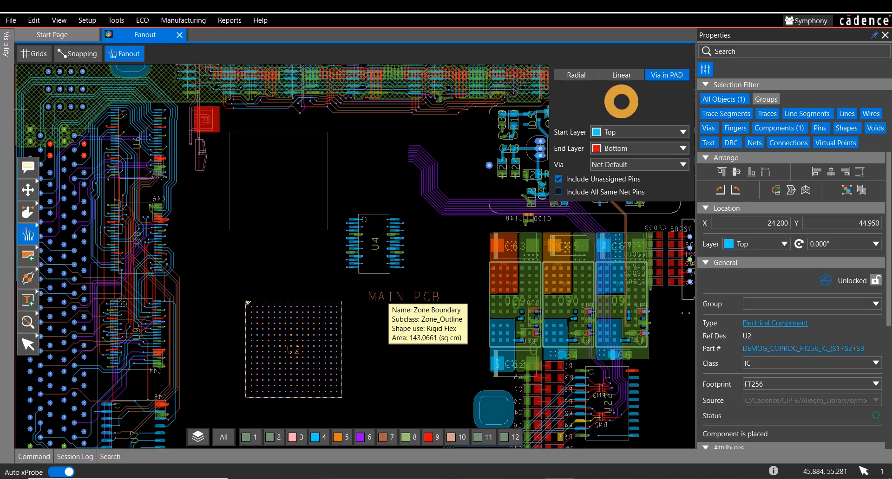
middle_click_drag(453, 260, 79, 431)
middle_click_drag(415, 207, 337, 315)
middle_click_drag(413, 253, 292, 294)
left_click(616, 78)
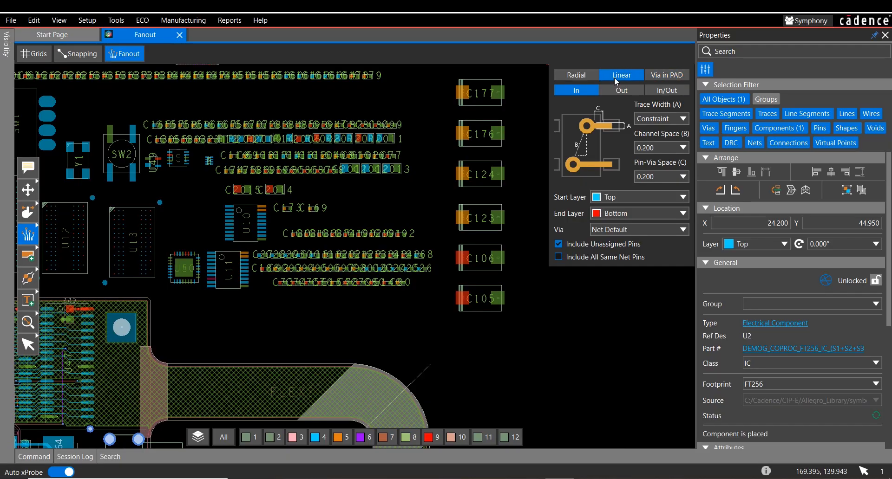
left_click(624, 92)
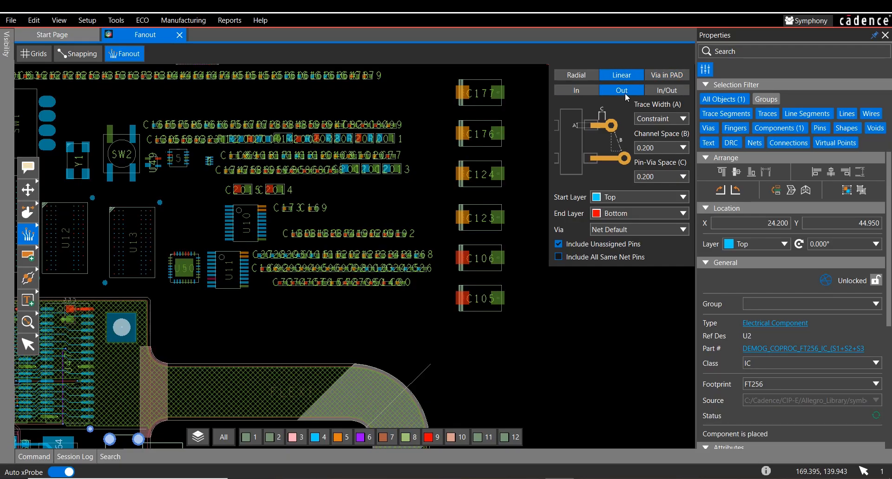
Step: Apply the Linear Out fanout to the uppermost row of small unplaced CAPC1005X56N capacitors
mouse_move(424, 121)
middle_mouse_down()
mouse_move(464, 147)
mouse_move(480, 213)
middle_mouse_up()
mouse_move(442, 172)
left_mouse_down()
mouse_move(326, 188)
mouse_move(135, 187)
left_mouse_up()
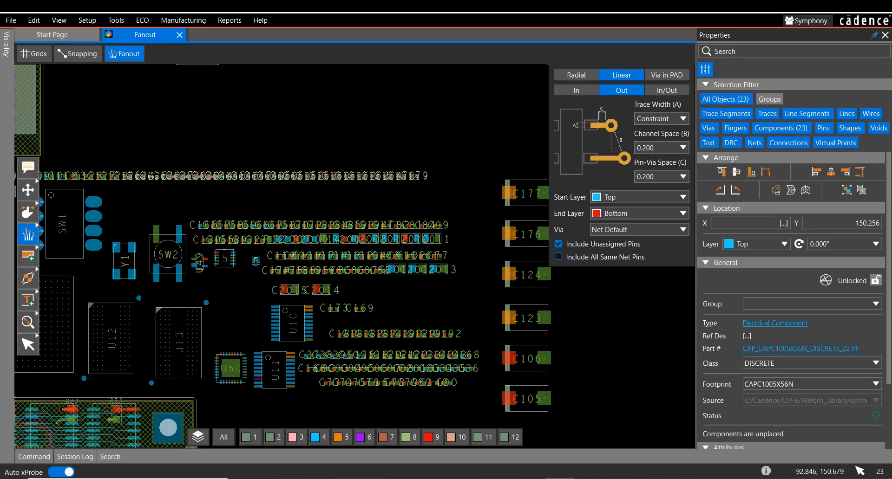
scroll(172, 178, "up", 4)
middle_click_drag(220, 208, 165, 235)
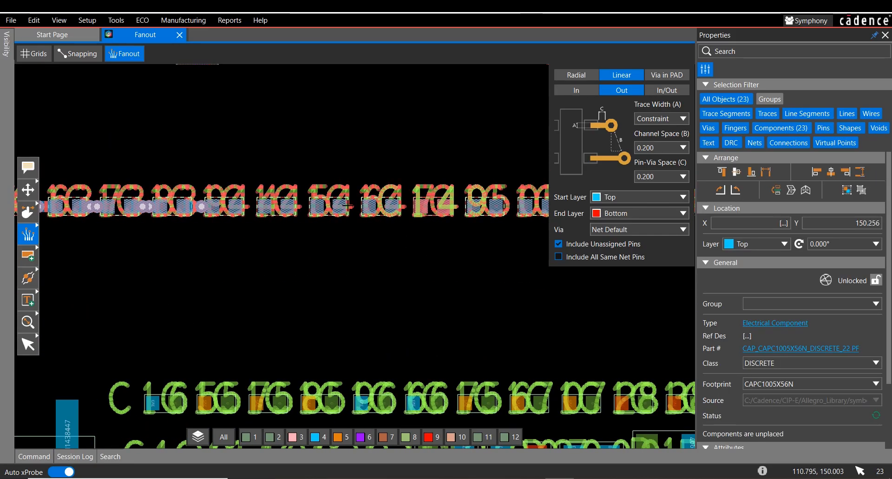
scroll(337, 202, "up", 5)
scroll(337, 203, "down", 3)
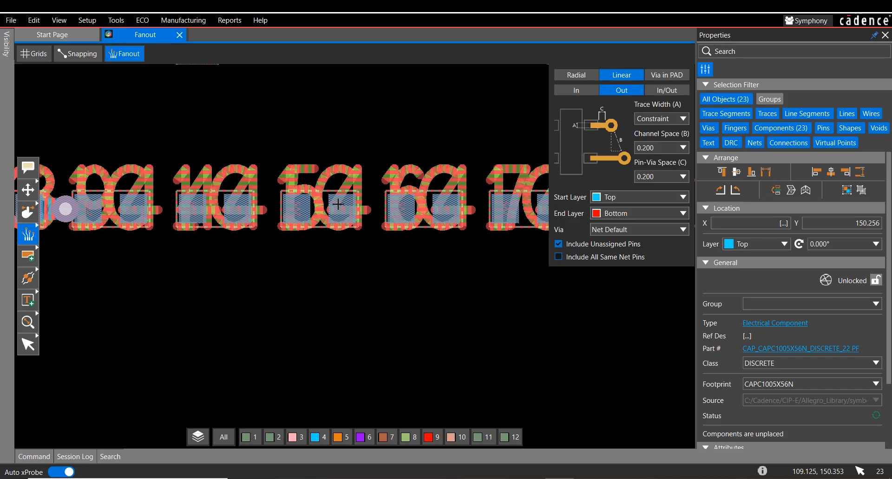
scroll(337, 203, "down", 2)
Step: Hide the reference designators on all top-side layers and clear the component selection
left_click(7, 57)
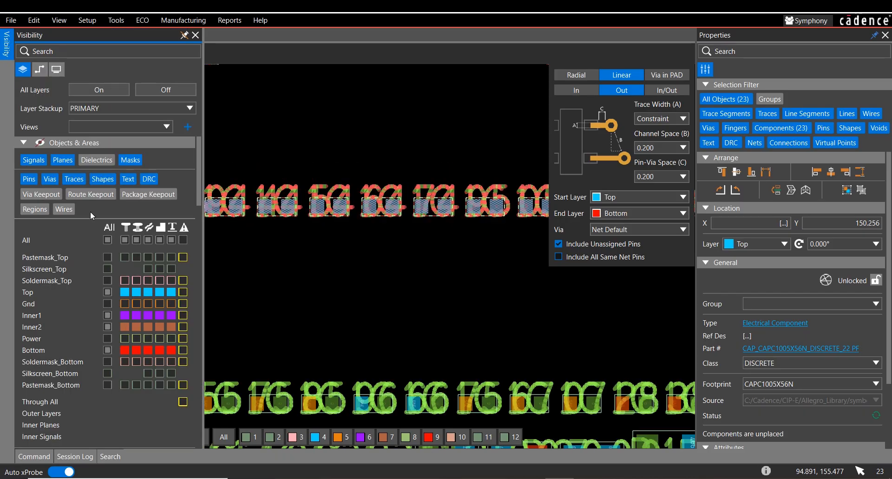
scroll(114, 230, "down", 10)
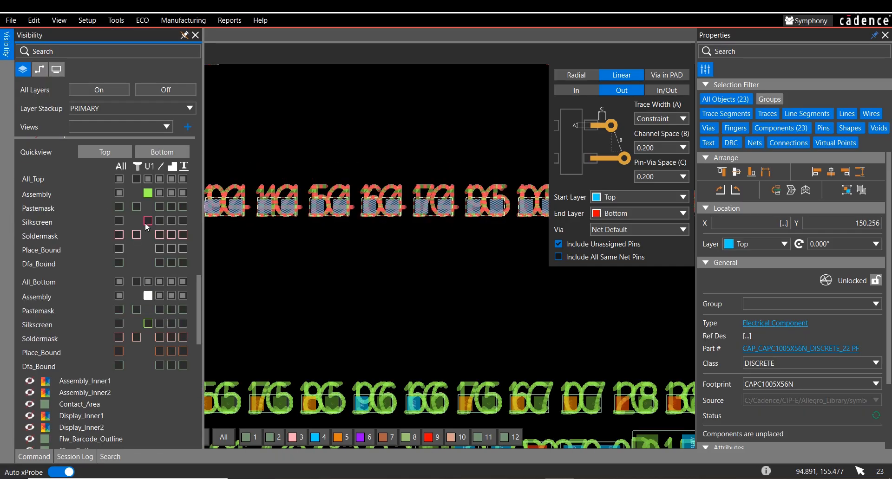
left_click(147, 179)
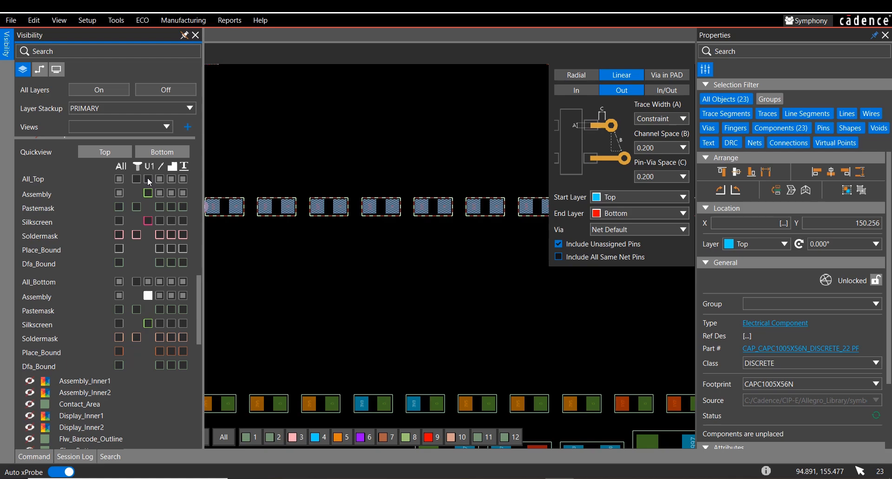
left_click(323, 160)
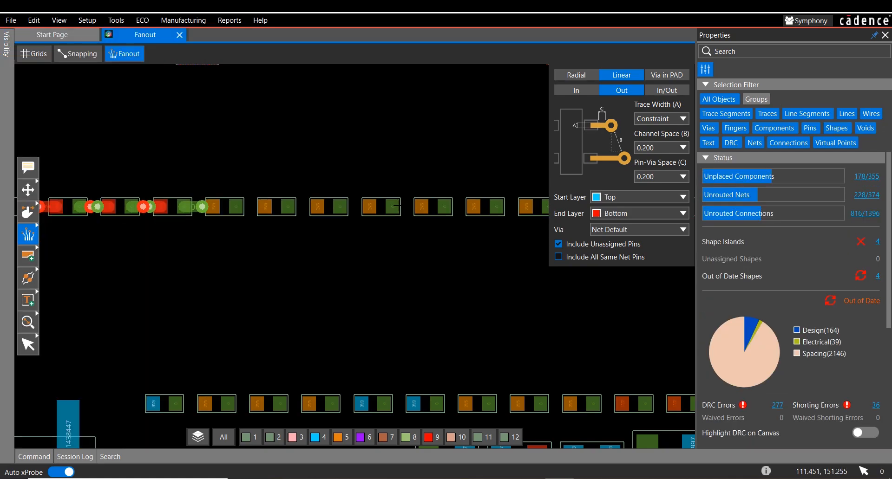
Step: Window-select seven more capacitors in the same row, generate their Linear Out fanouts, and leave the Fanout command
middle_click_drag(461, 254, 293, 242)
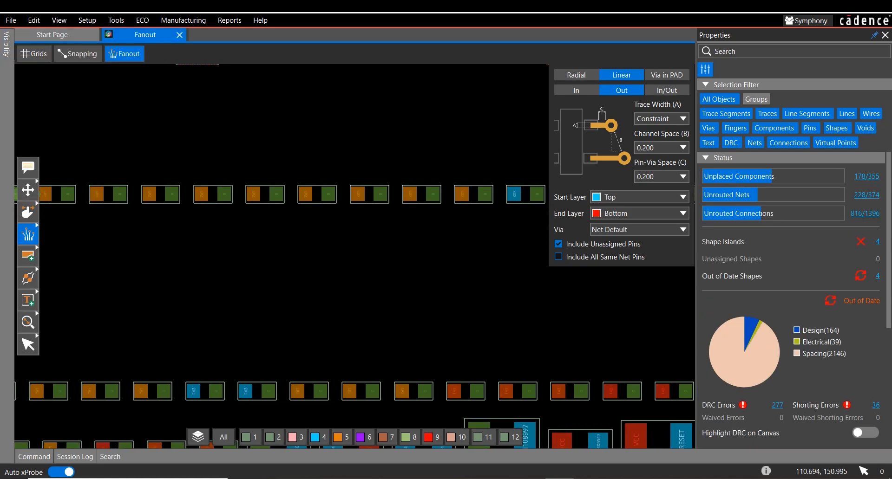
left_click_drag(124, 150, 496, 226)
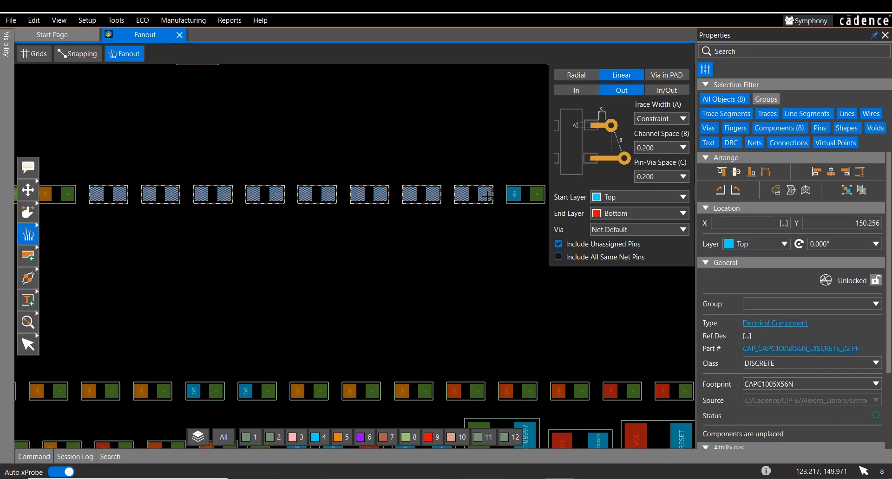
left_click(436, 197)
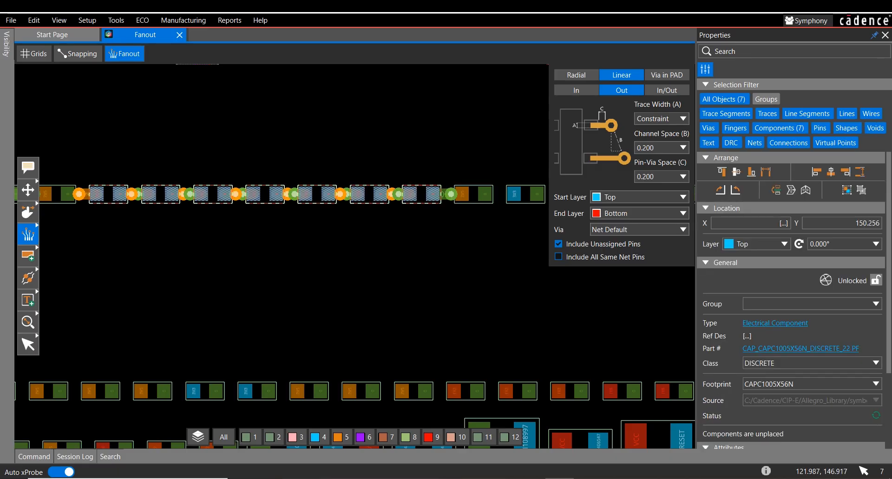
scroll(447, 255, "down", 6)
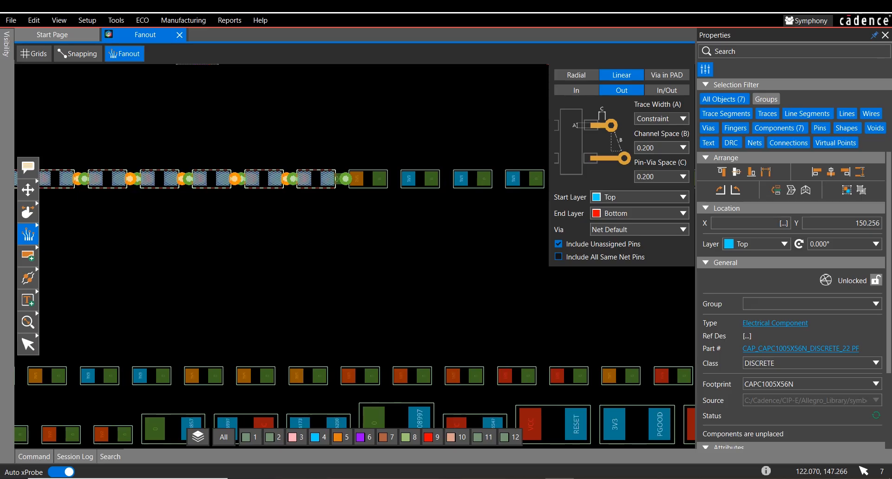
mouse_move(486, 269)
middle_mouse_down()
mouse_move(283, 202)
mouse_move(483, 271)
middle_mouse_up()
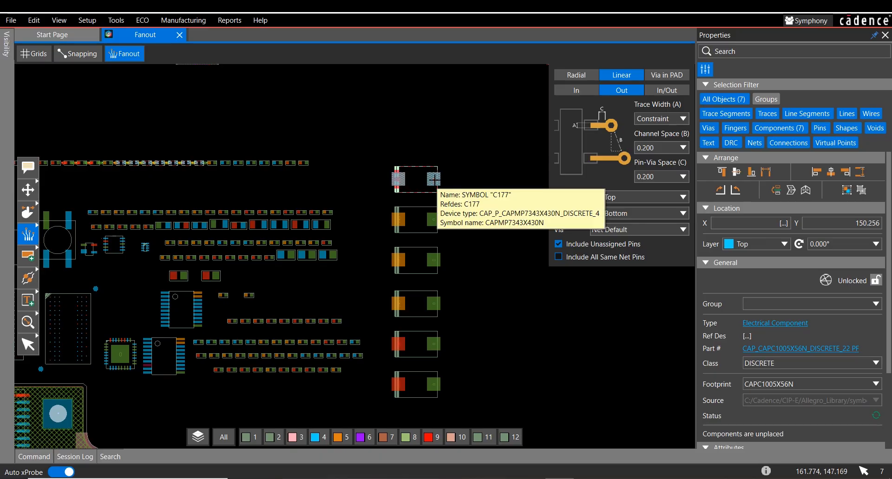
key("Escape")
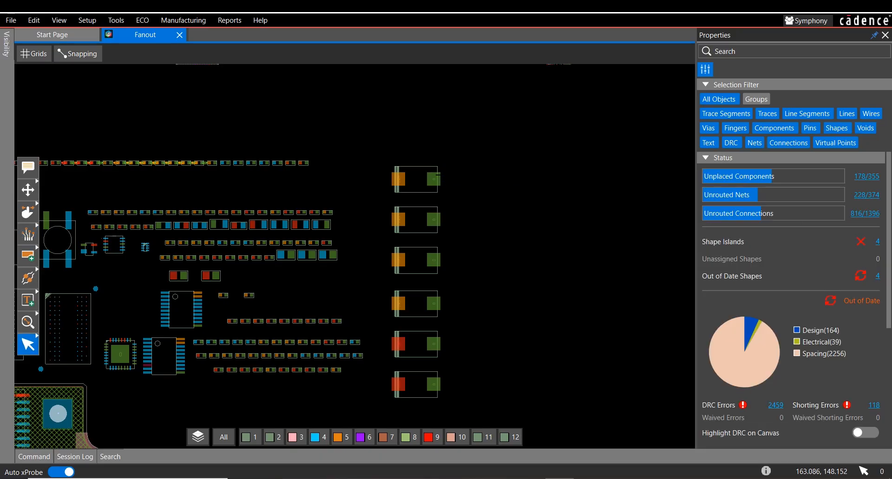
Step: Select capacitor C177, search for all components sharing its part number, and keep the results pinned open for review
left_click_drag(436, 180, 428, 182)
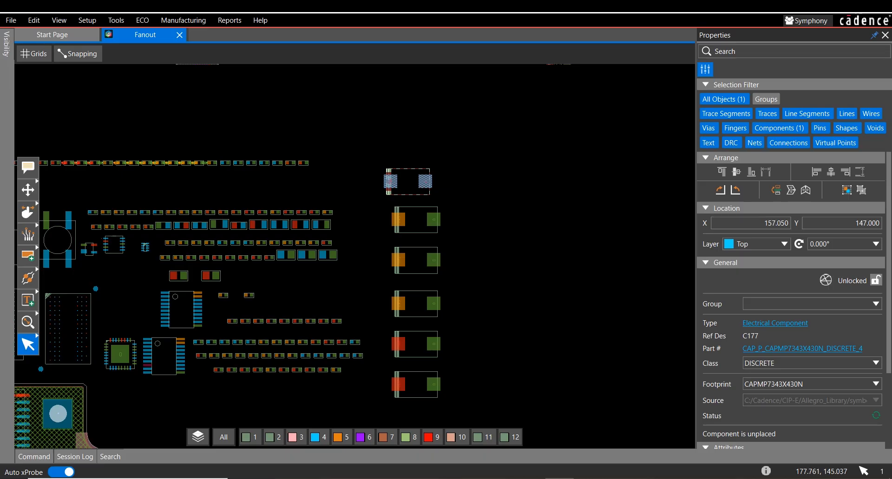
left_click(787, 353)
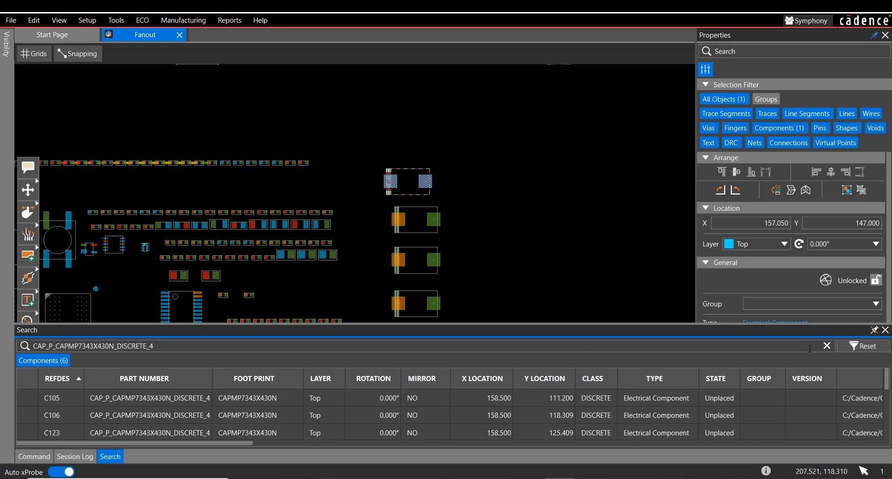
left_click(874, 329)
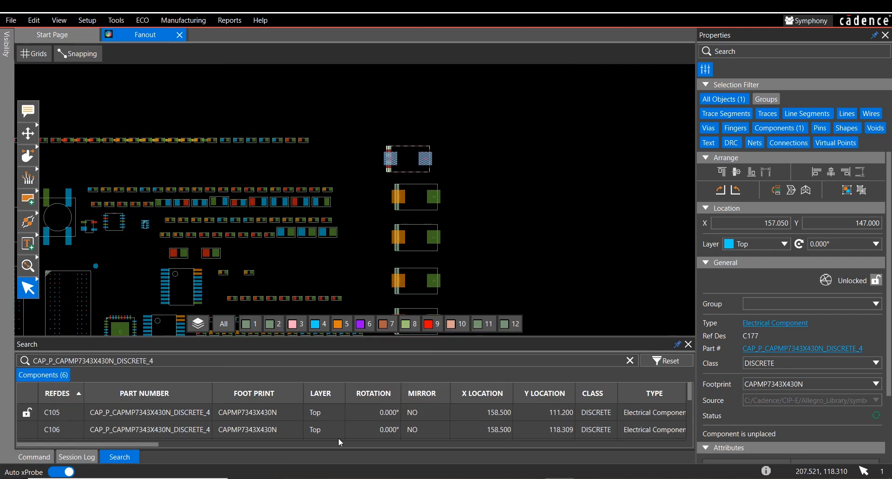
scroll(129, 421, "down", 1)
scroll(129, 421, "down", 3)
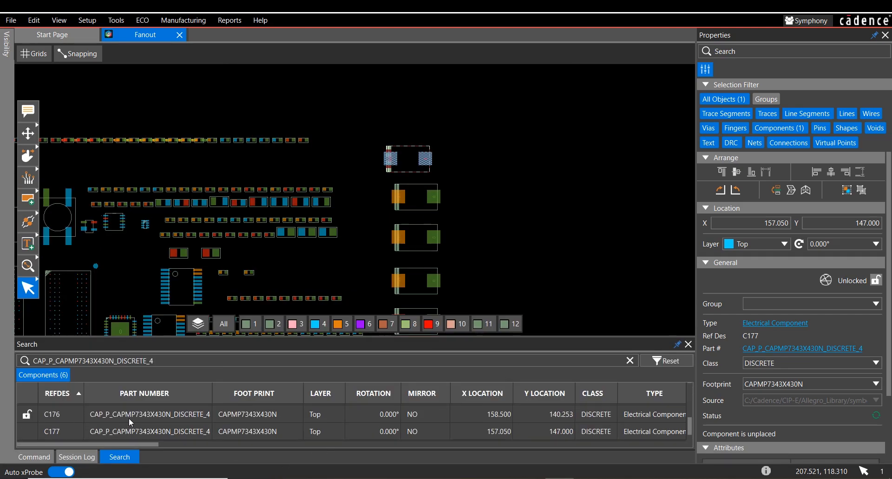
Step: Restart Fanout, dock the search results beside the design, and select all listed capacitors C105 through C177 on the canvas
left_click(28, 181)
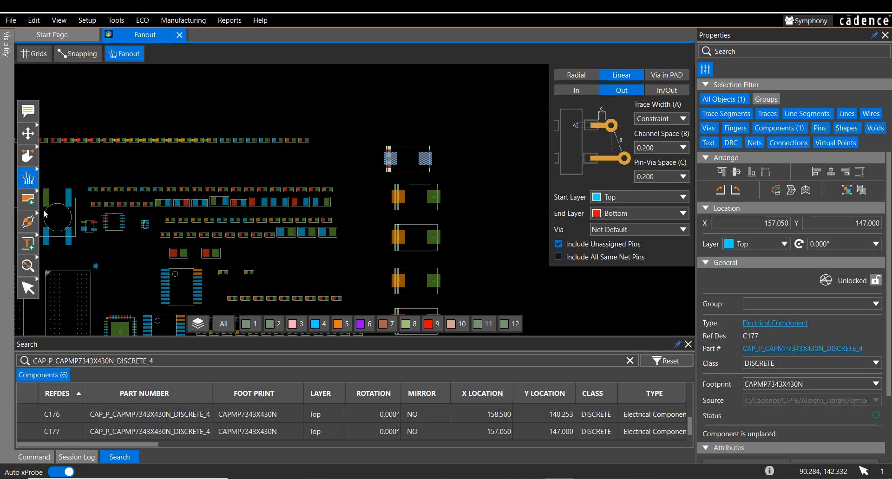
scroll(68, 414, "up", 3)
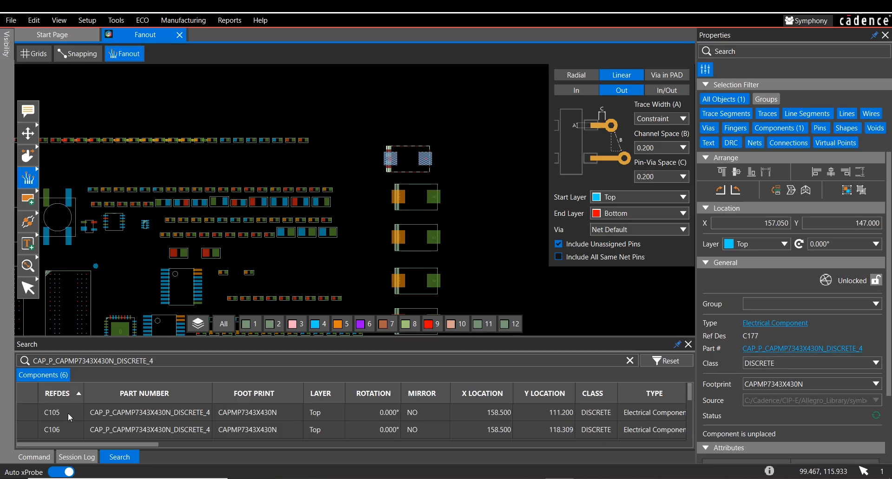
left_click(67, 414)
scroll(73, 415, "down", 3)
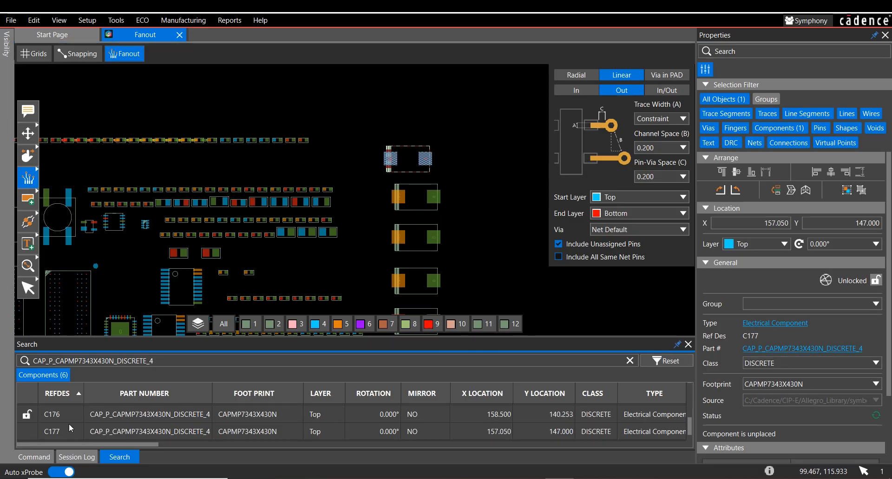
left_click(68, 425, "shift")
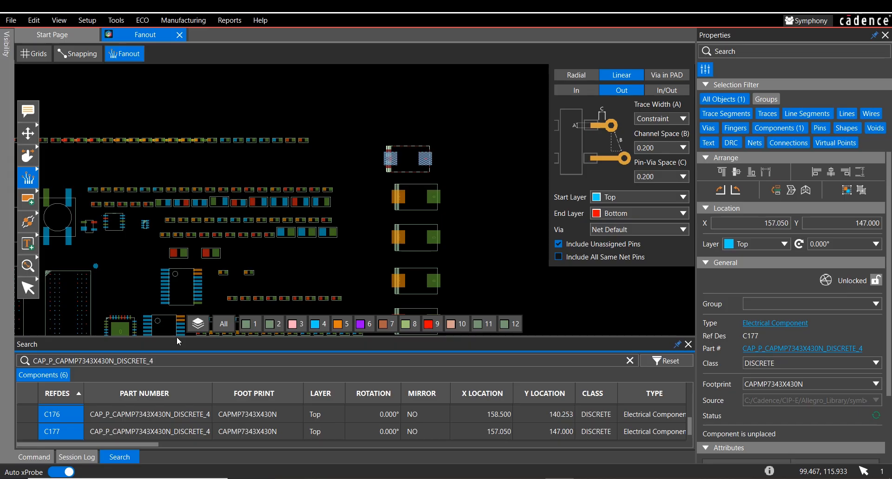
left_click_drag(180, 327, 18, 209)
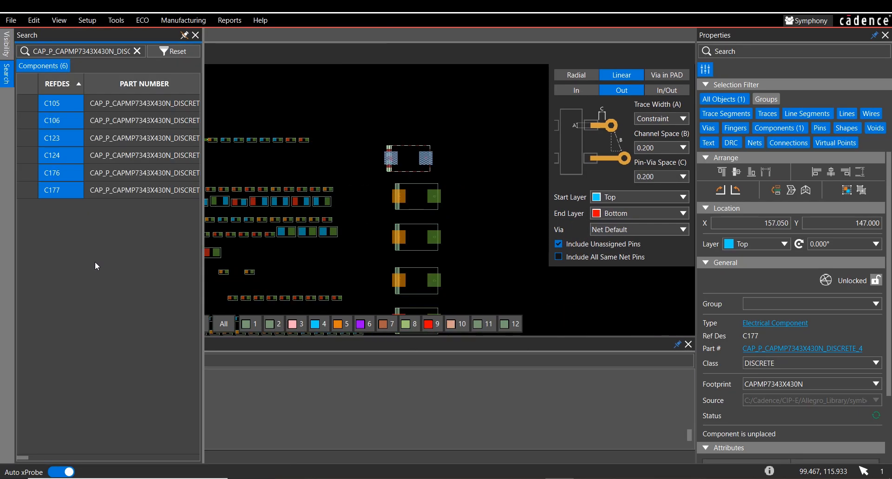
right_click(63, 126)
left_click(81, 132)
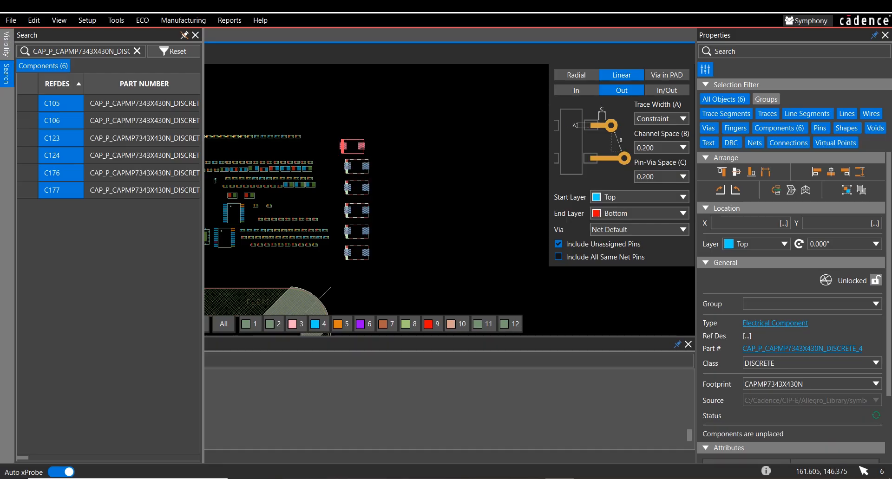
Step: Remove C177 from the selection, generate Linear Out fanouts for C105, C106, C123, C124 and C176, and check them
left_click(364, 146, "ctrl")
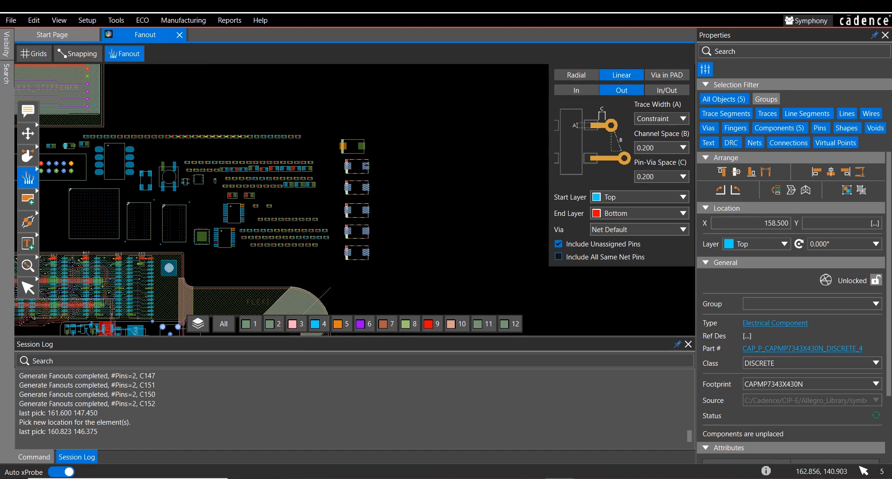
left_click(368, 167)
scroll(361, 200, "up", 4)
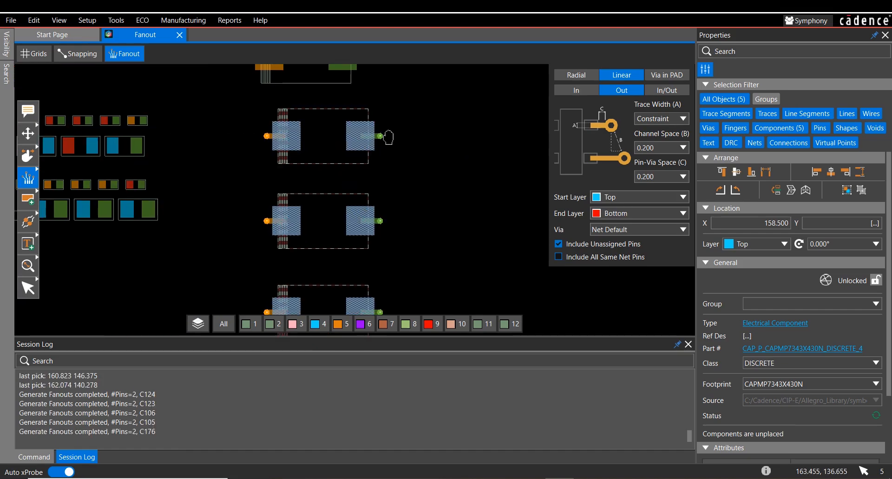
middle_click_drag(435, 250, 420, 186)
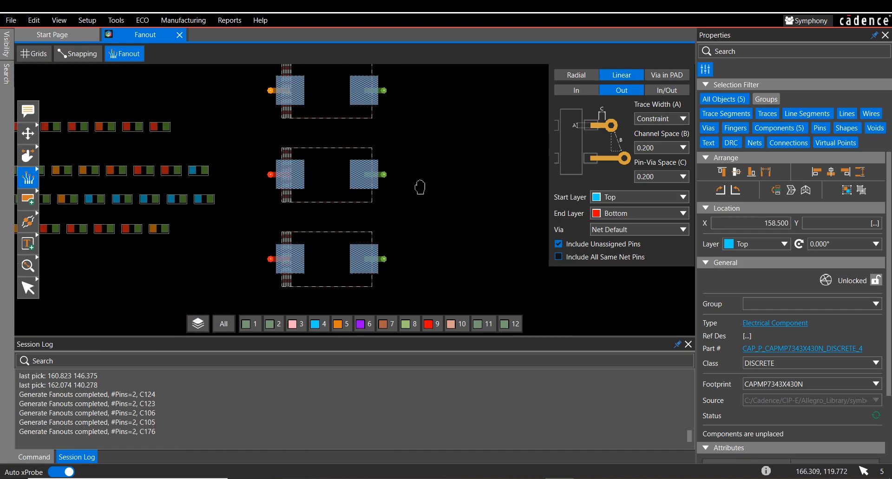
middle_click_drag(438, 94, 427, 218)
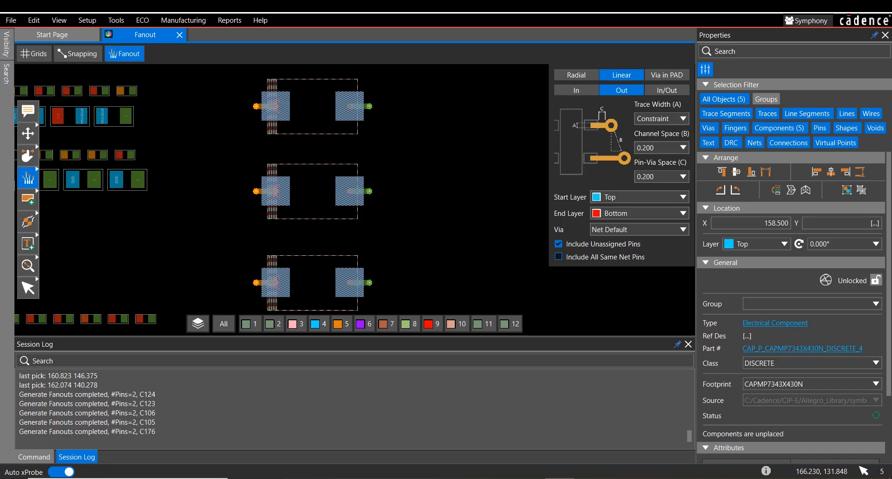
left_click(350, 192, "ctrl")
scroll(418, 202, "down", 4)
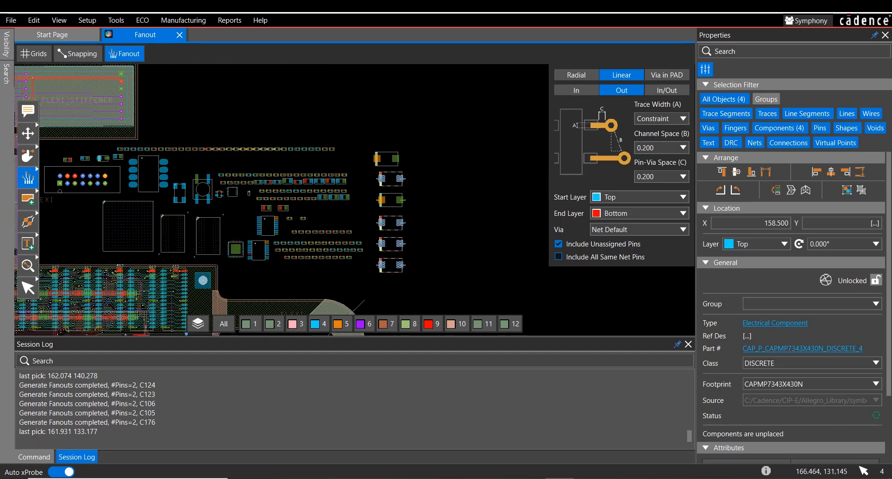
Step: Dock the search results beside the design and select all listed capacitors C105 through C177 on the canvas
left_click(7, 75)
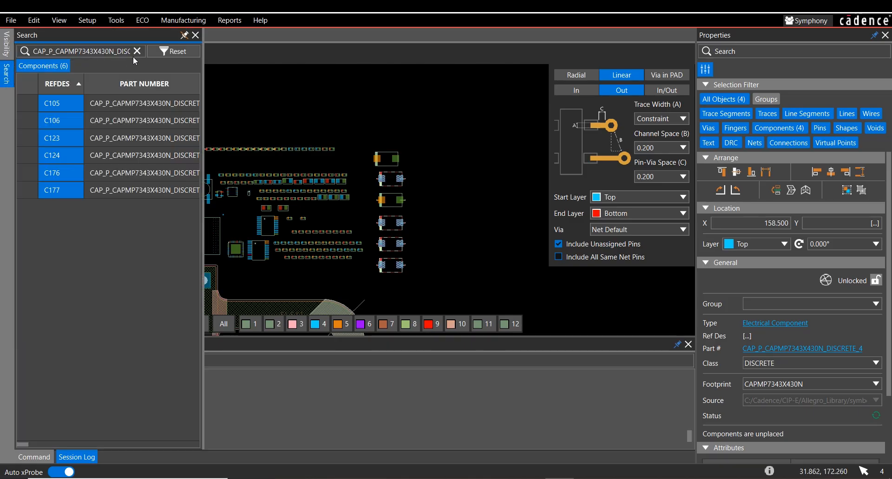
left_click(184, 36)
right_click(44, 103)
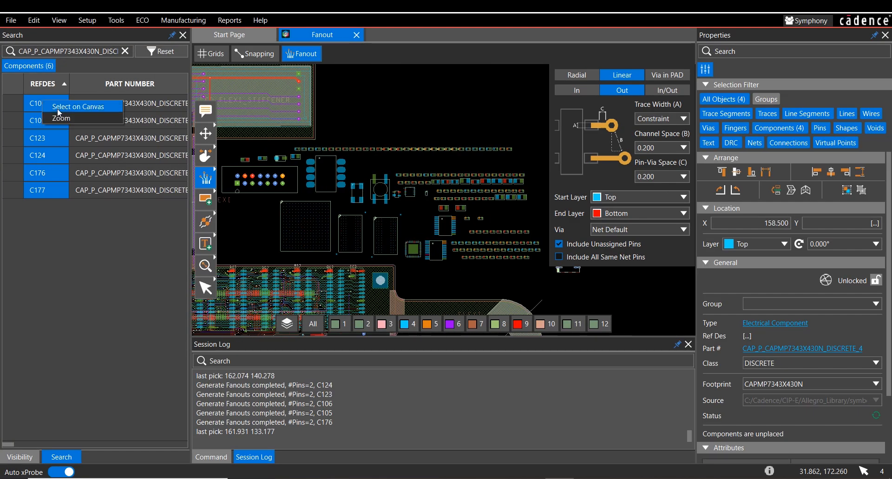
left_click(57, 107)
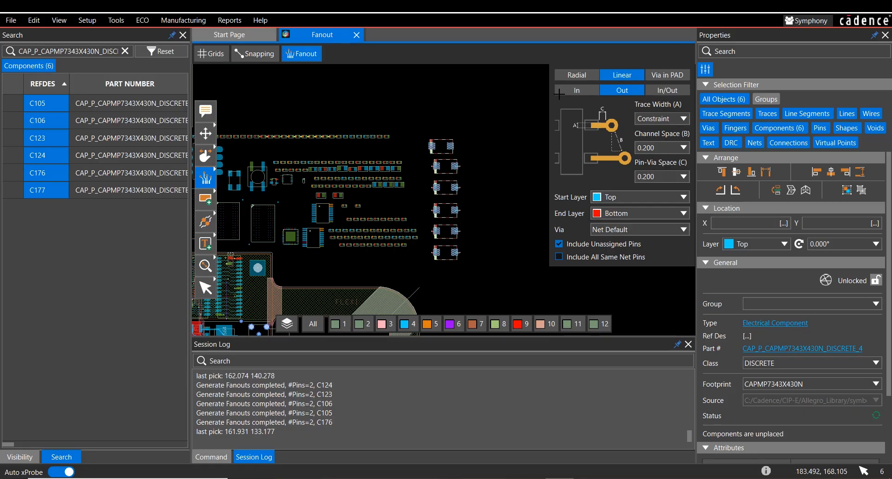
Step: Generate Linear In fanouts for the six selected capacitors and undock the search results
left_click(580, 91)
left_click(664, 90)
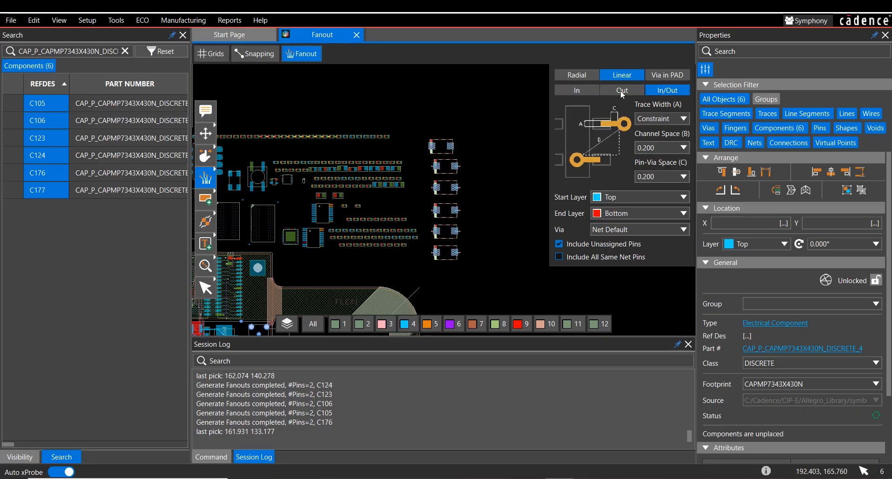
left_click(581, 91)
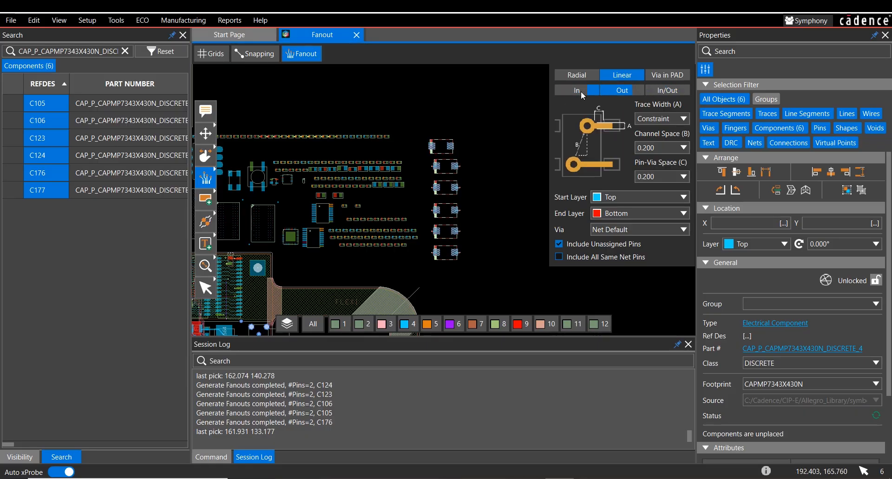
left_click(442, 166)
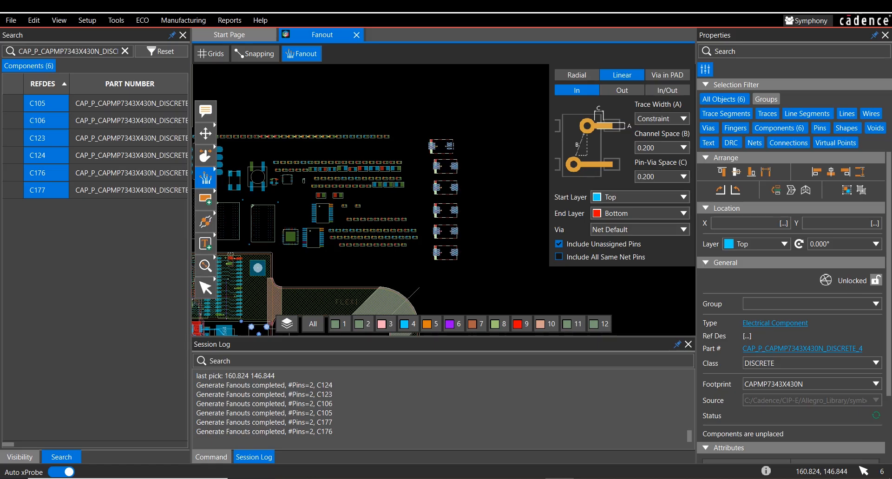
left_click(173, 36)
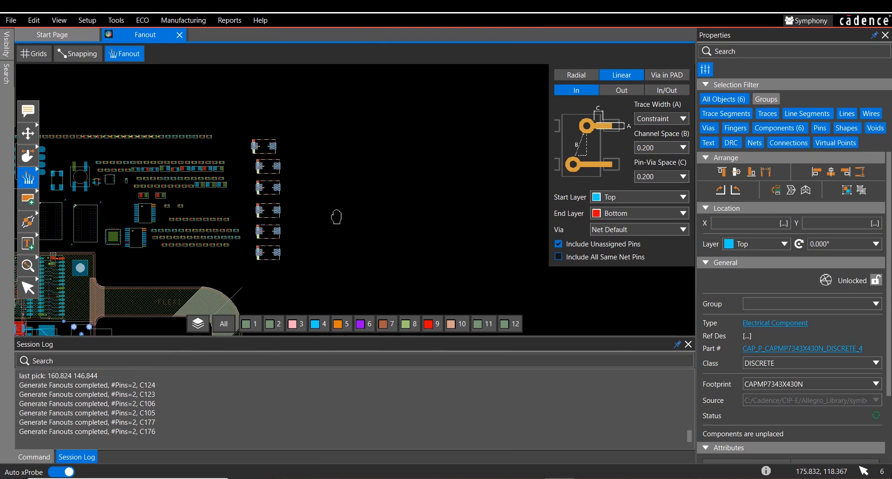
Step: Move the BGA constraint region down to about X 29.359, Y 54.818 so it partly overlaps the large BGA on MAIN_PCB
middle_click_drag(224, 309, 475, 109)
middle_click_drag(261, 201, 373, 138)
middle_click_drag(258, 168, 304, 184)
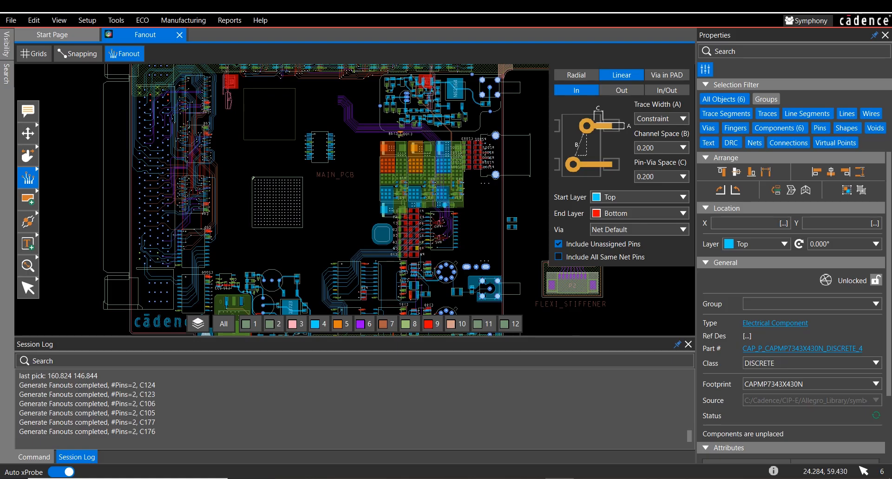
scroll(278, 160, "up", 2)
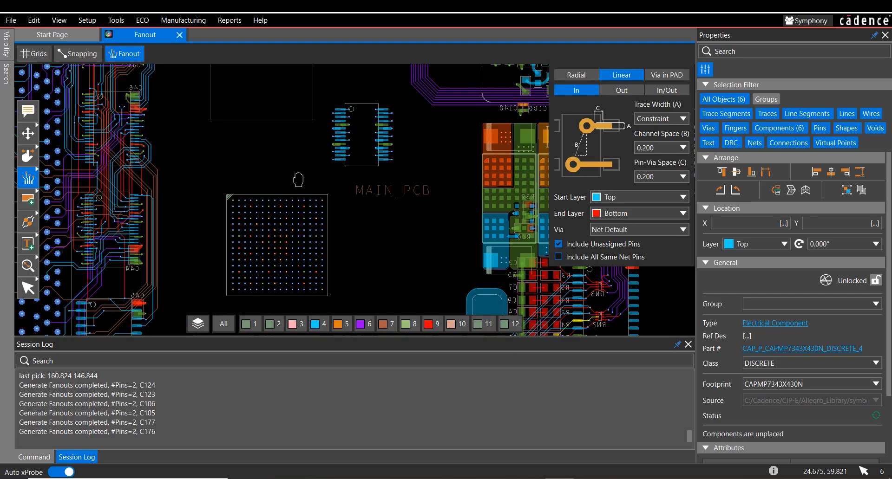
middle_click_drag(298, 179, 317, 203)
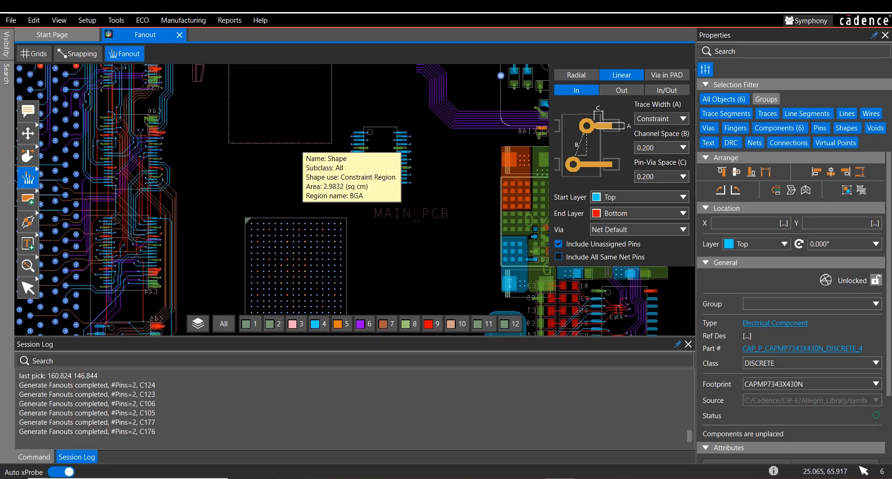
left_click(28, 134)
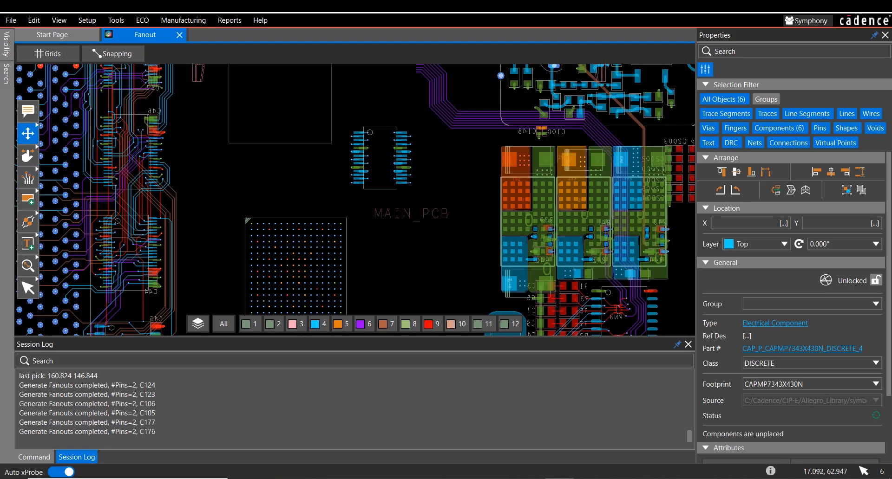
left_click(327, 153)
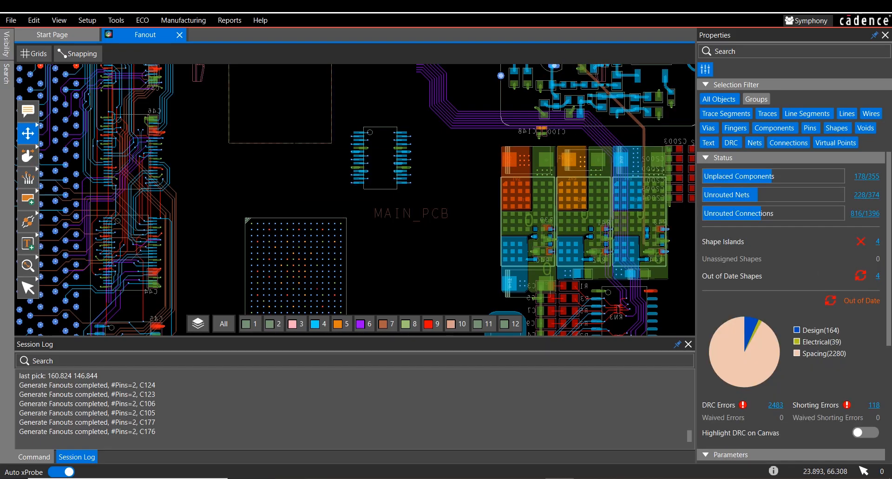
left_click(327, 143)
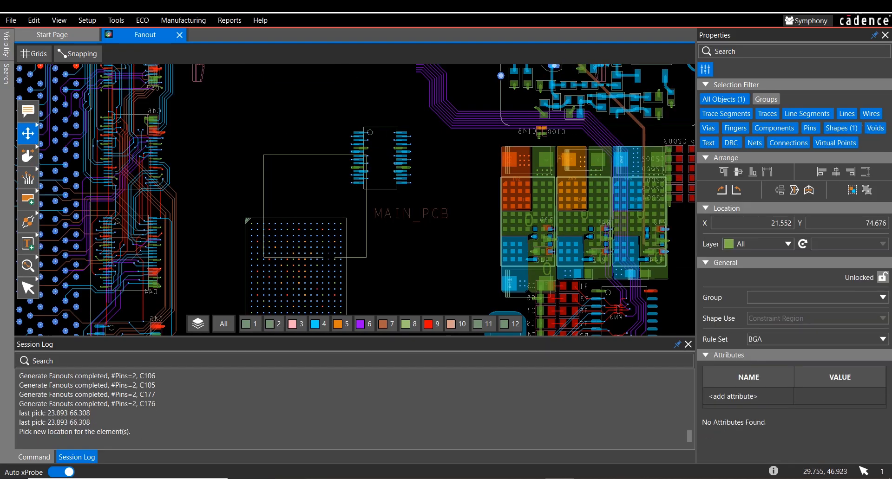
left_click(329, 152)
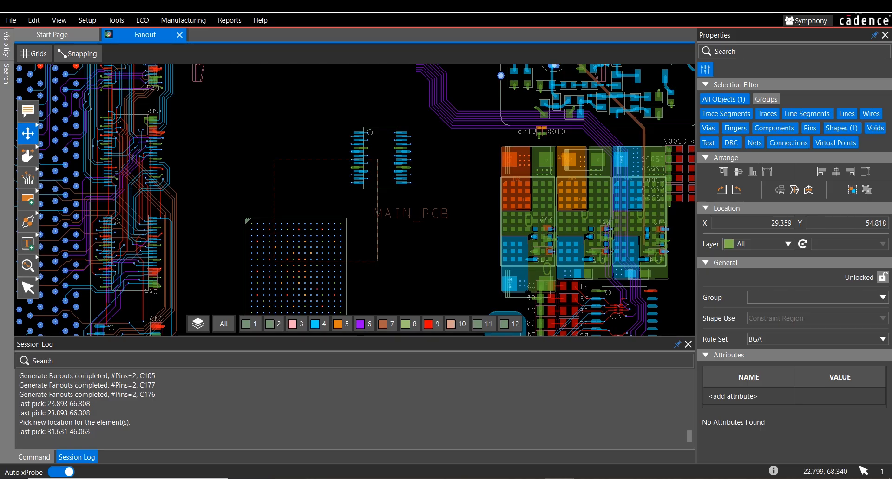
Step: Restart Fanout with the Radial style and try to fan out the BGA partly covered by the constraint region
left_click(27, 178)
left_click(578, 76)
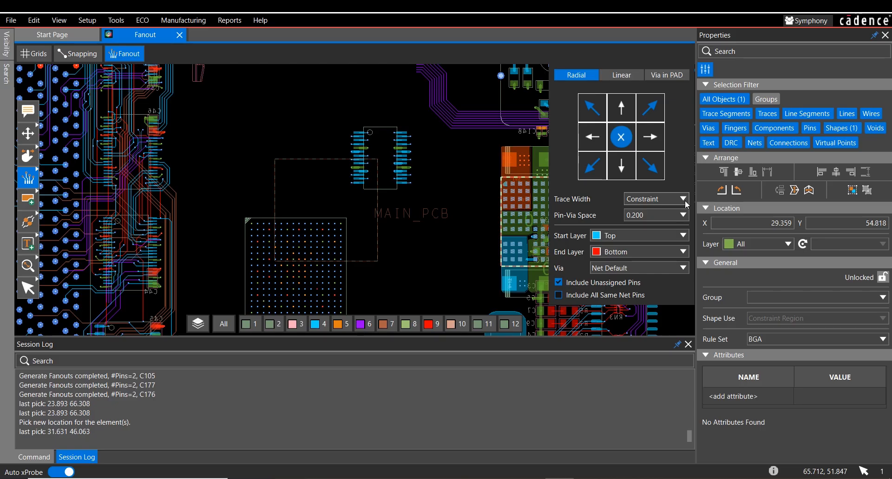
left_click(297, 277)
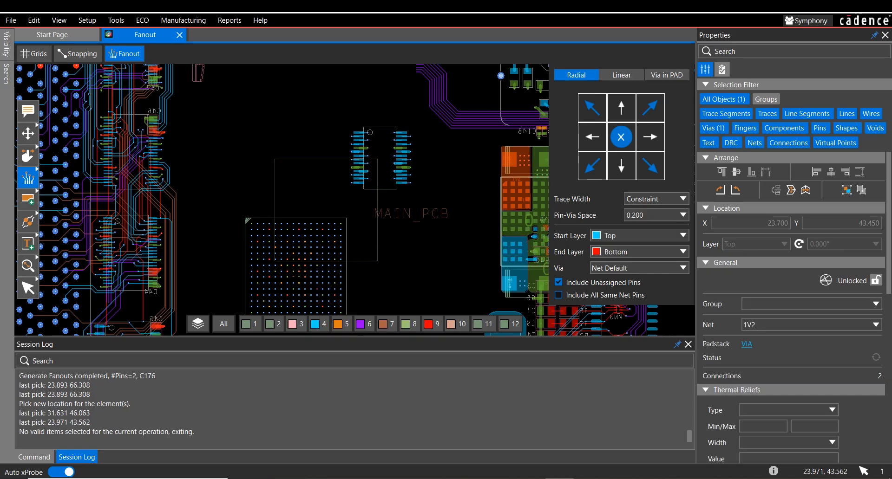
scroll(298, 277, "up", 5)
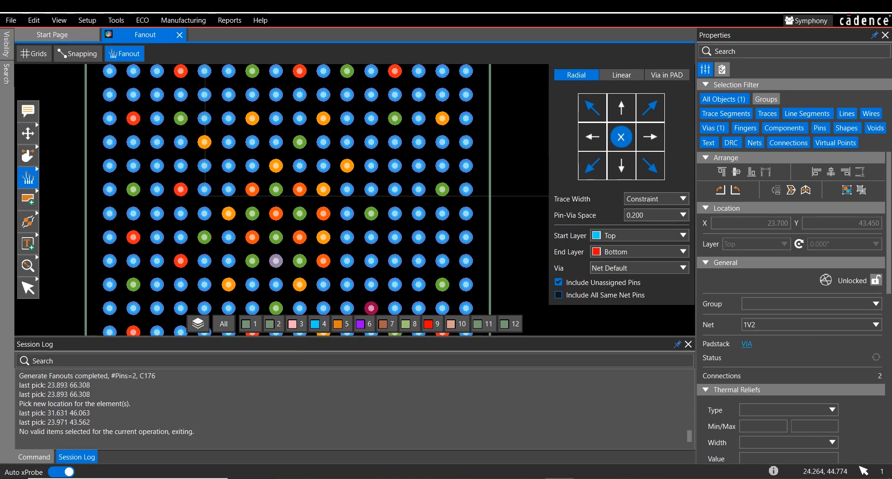
left_click(205, 196)
Step: Turn on the reference designators for all top-side component layers
left_click(6, 44)
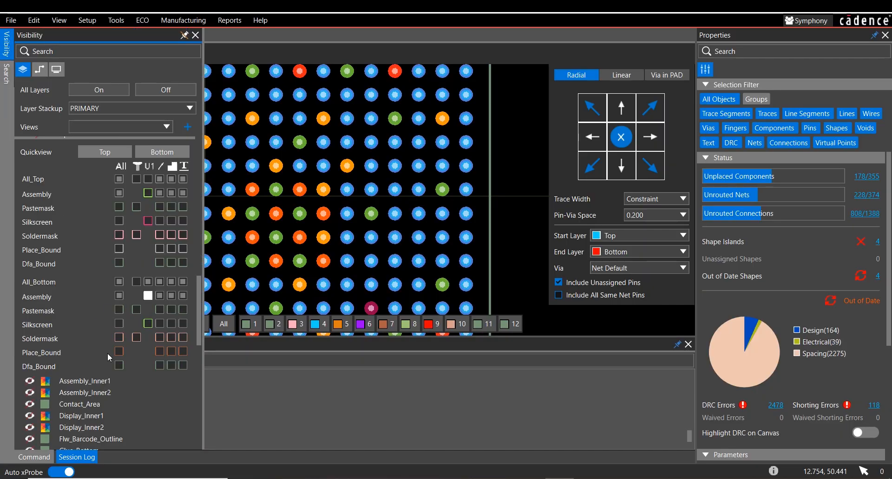
scroll(135, 327, "up", 10)
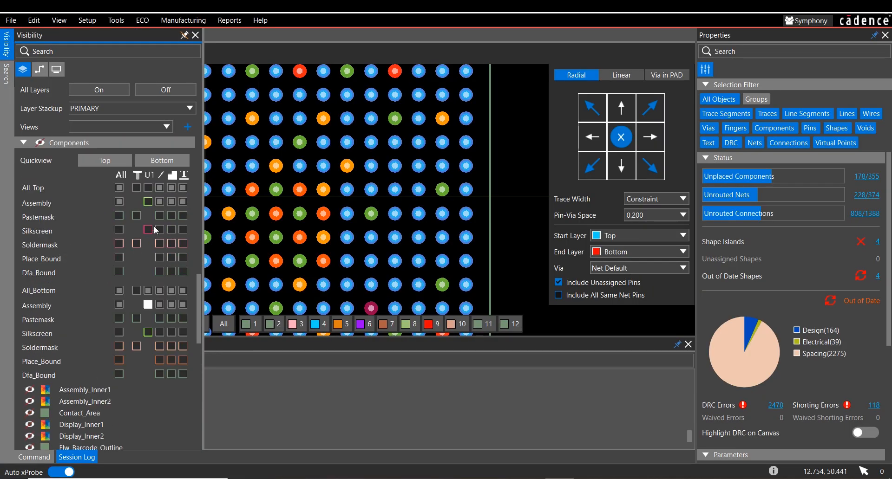
left_click(147, 187)
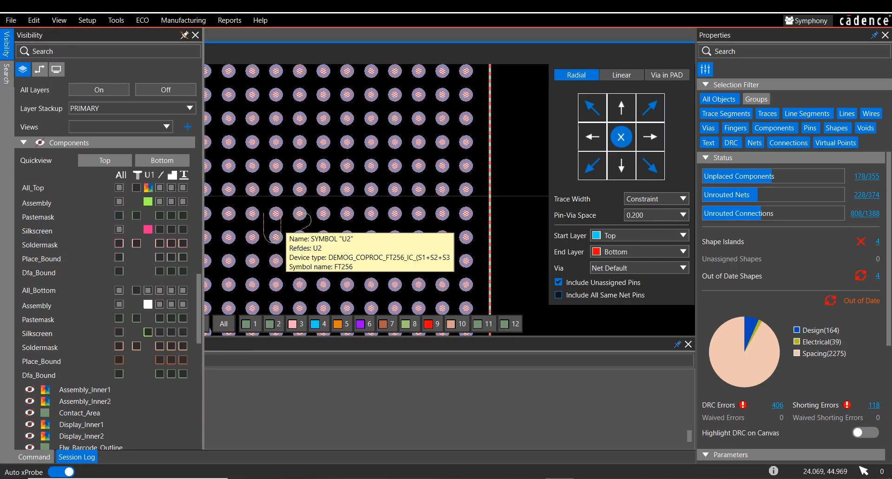
Step: Generate Radial fanouts for component U2 and compare its fanout traces and vias inside and outside the constraint region
left_click(285, 225)
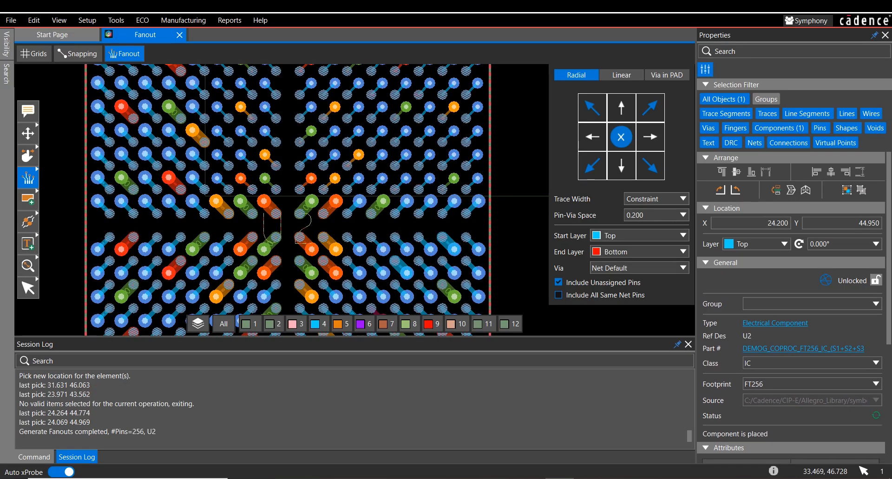
middle_click_drag(510, 226, 489, 271)
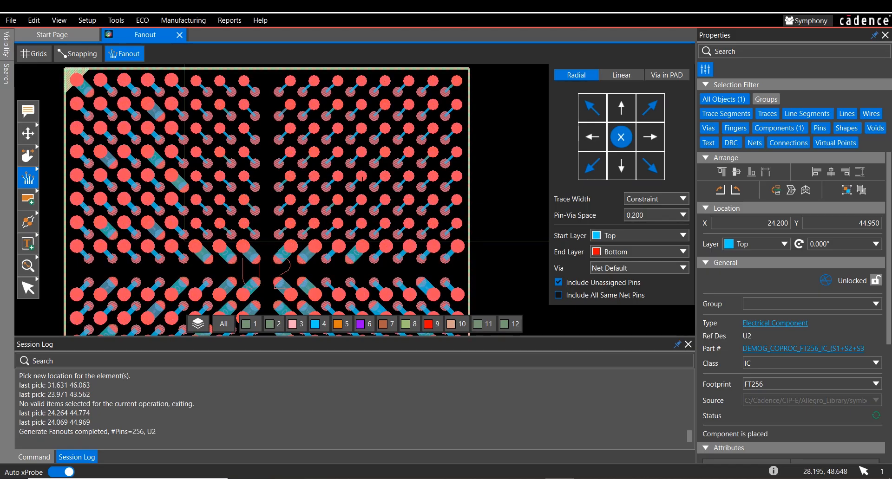
left_click(500, 272)
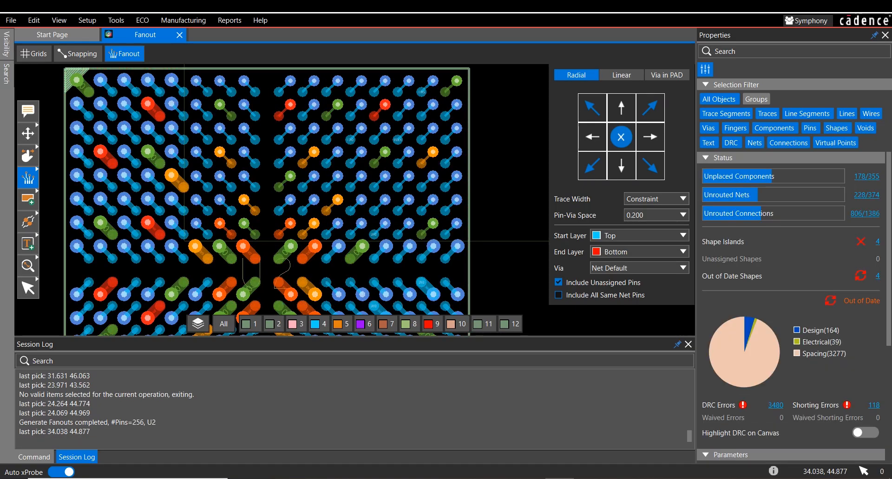
scroll(407, 223, "up", 3)
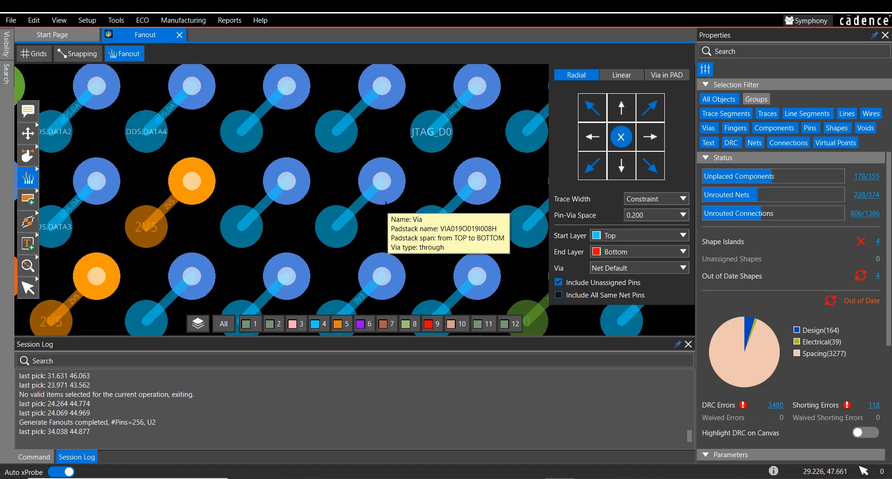
scroll(386, 203, "down", 4)
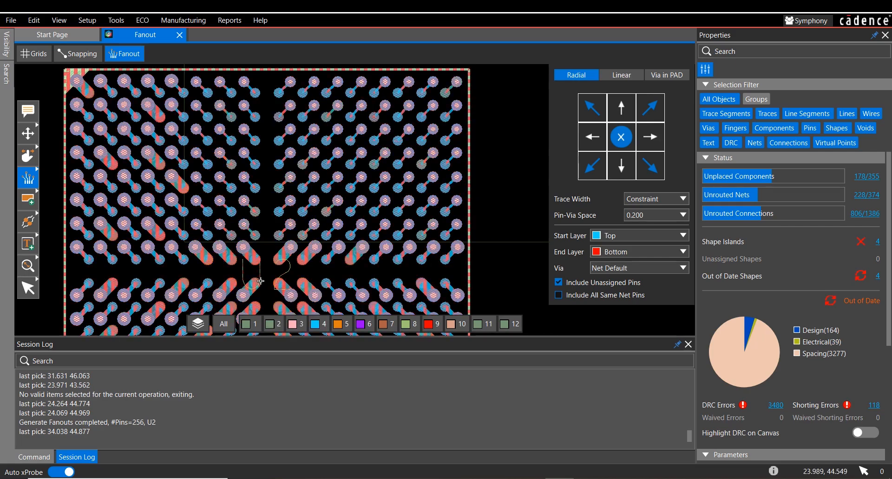
mouse_move(262, 282)
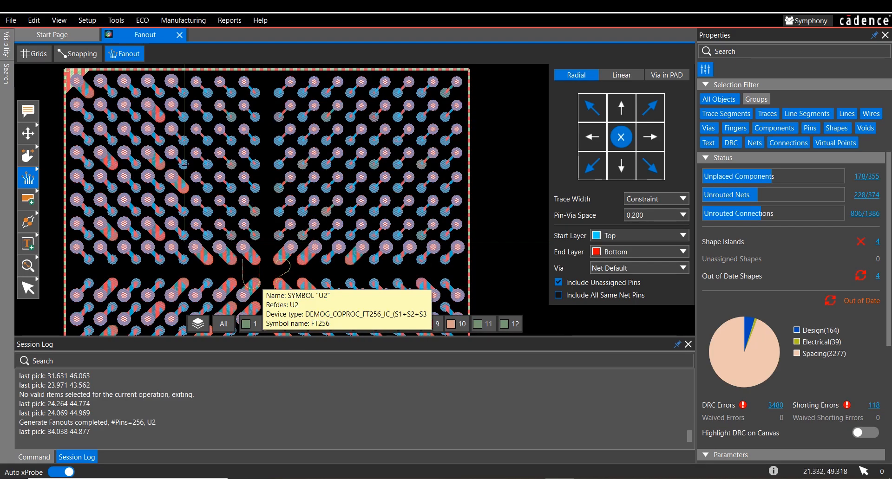
Step: Switch the fanout style to Linear Out and generate fanouts for component U4
scroll(212, 219, "down", 2)
middle_click_drag(322, 136, 265, 231)
scroll(266, 231, "up", 2)
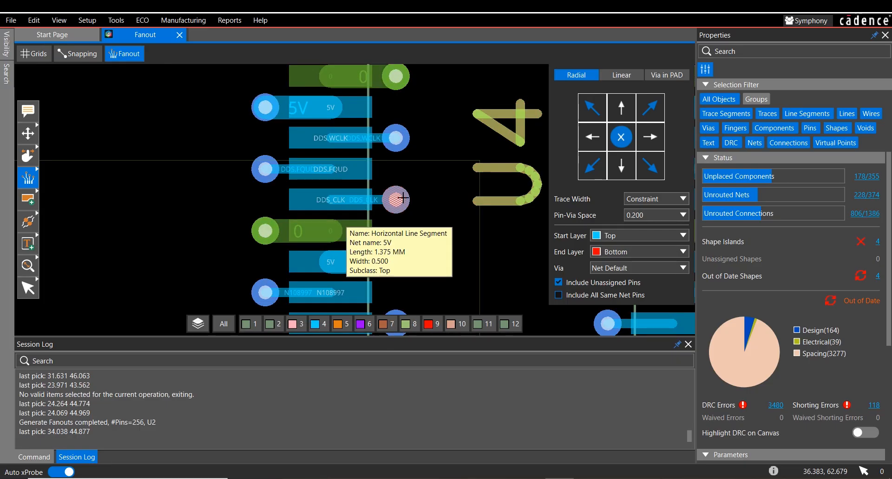
left_click(621, 75)
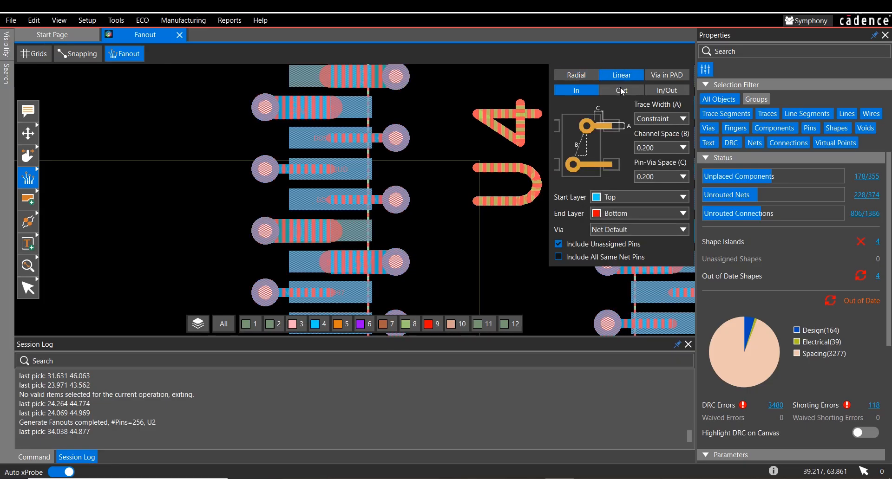
left_click(622, 90)
left_click(265, 108)
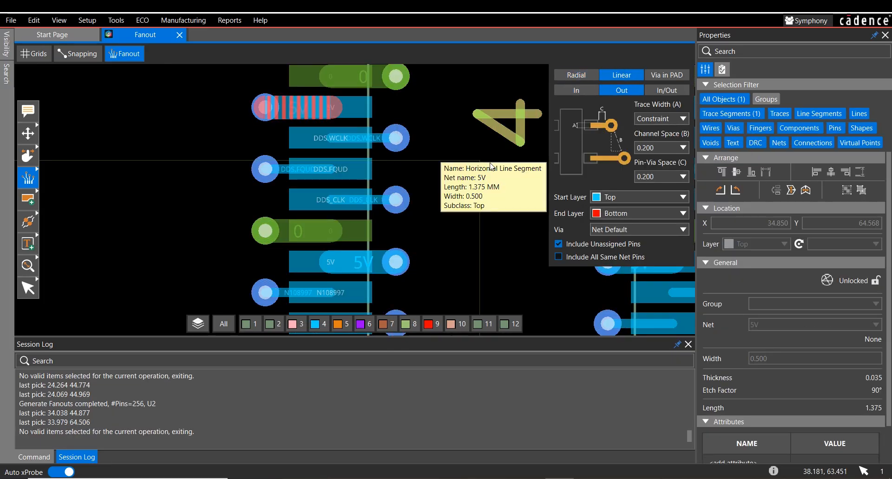
left_click(512, 145)
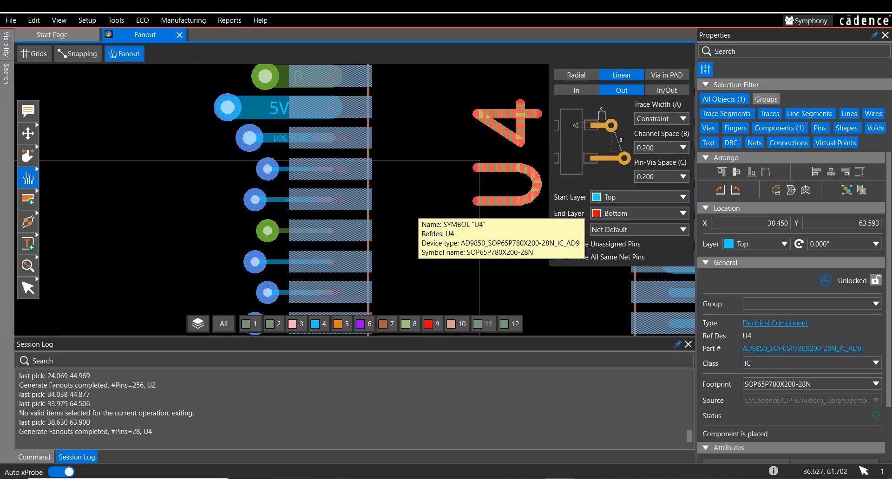
Step: Move the BGA constraint region to about X 24.496, Y 44.402 so it covers all of U2
scroll(425, 263, "down", 2)
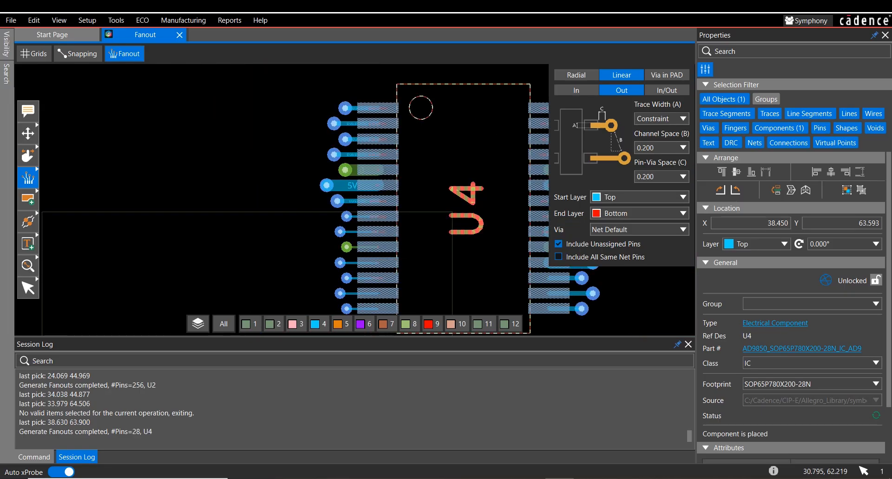
scroll(281, 242, "down", 4)
middle_click_drag(282, 242, 279, 140)
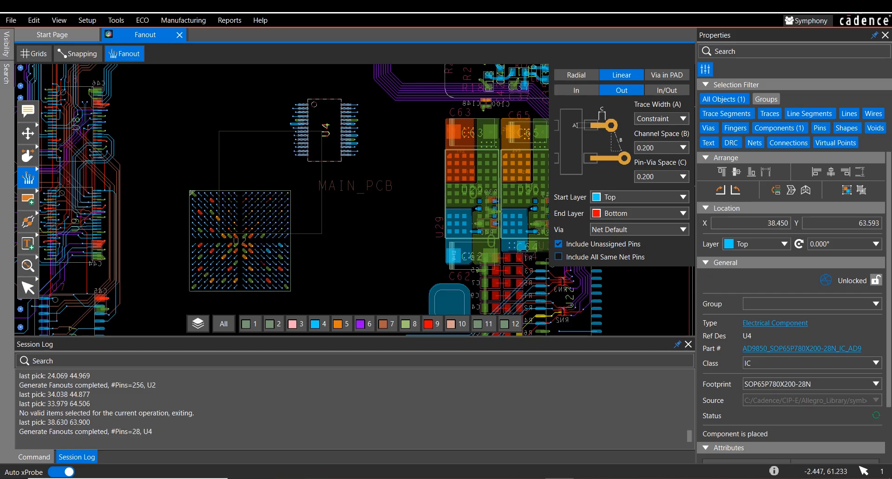
left_click(28, 133)
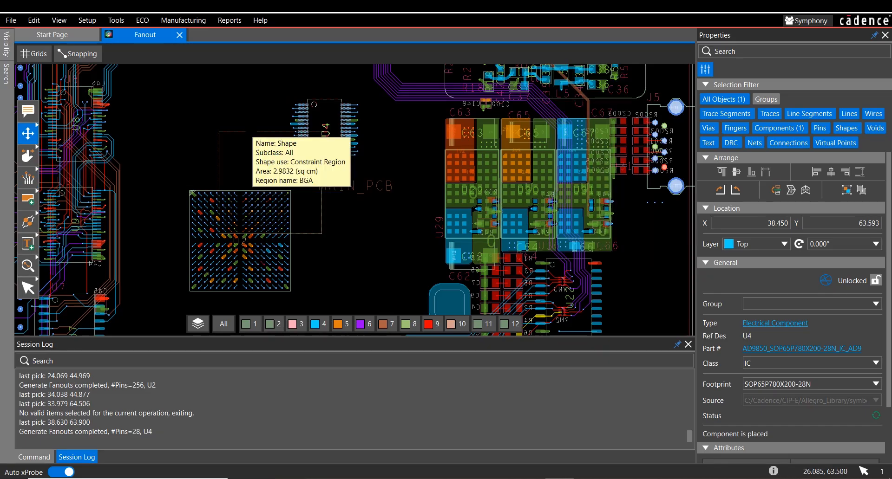
left_click(251, 133)
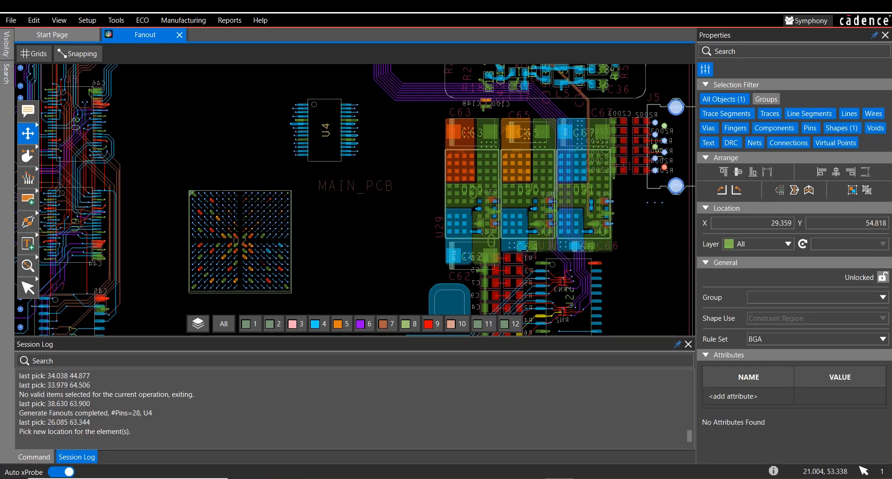
left_click(222, 191)
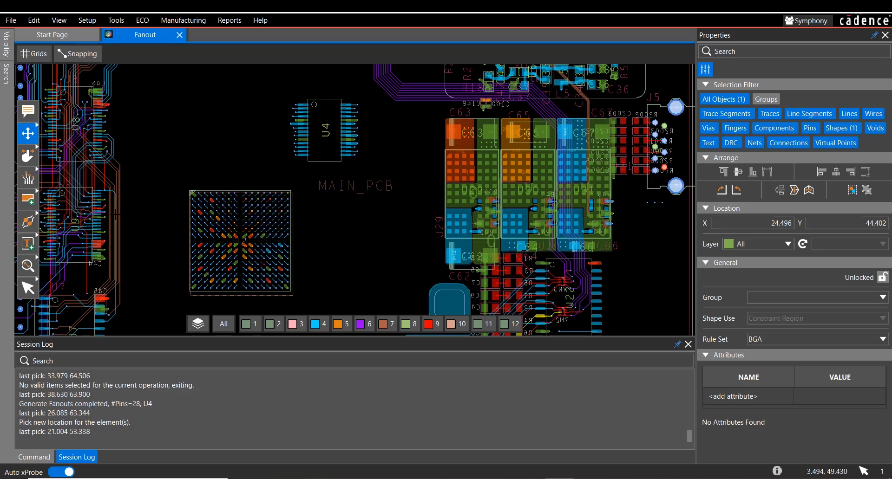
Step: Start adding a rectangular Constraint Region shape on all layers with the Bga rule set
left_click(27, 201)
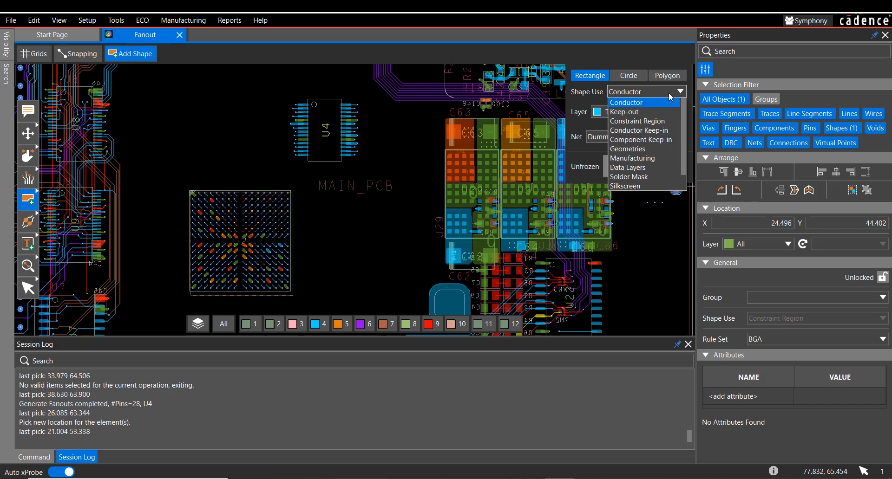
left_click(657, 120)
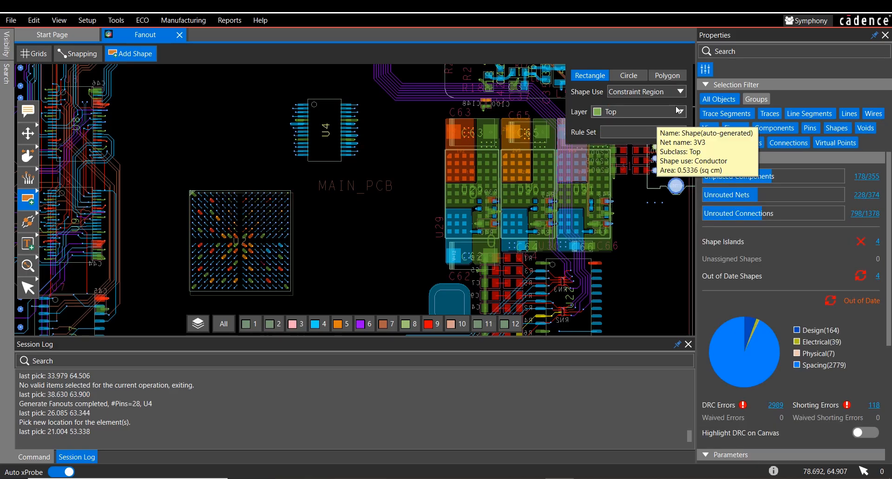
left_click(676, 115)
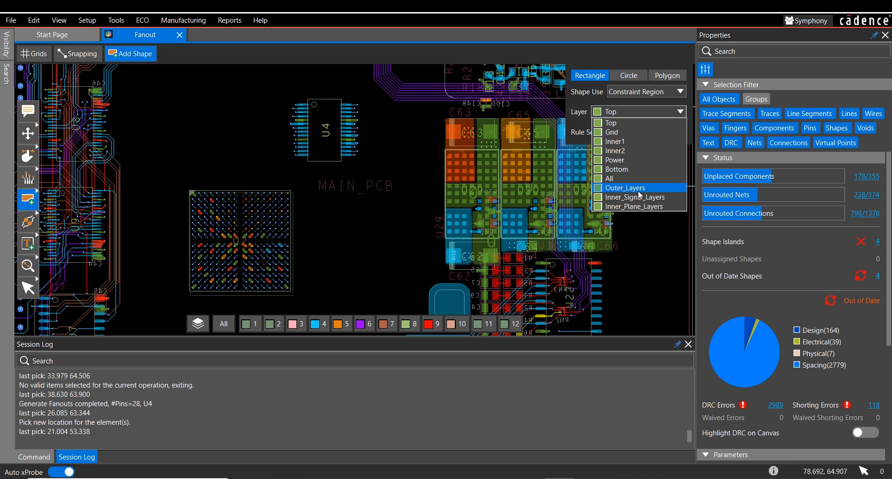
left_click(639, 179)
left_click(681, 133)
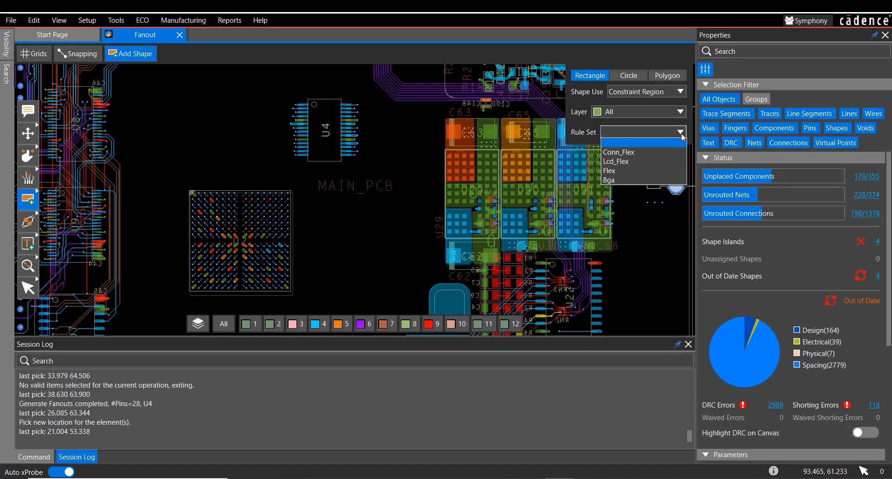
left_click(632, 180)
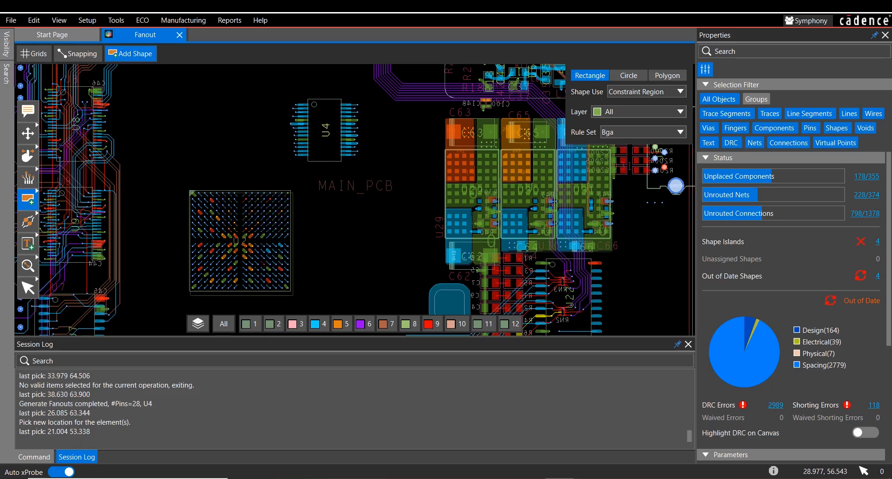
middle_click_drag(316, 194, 340, 284)
middle_click_drag(280, 163, 363, 266)
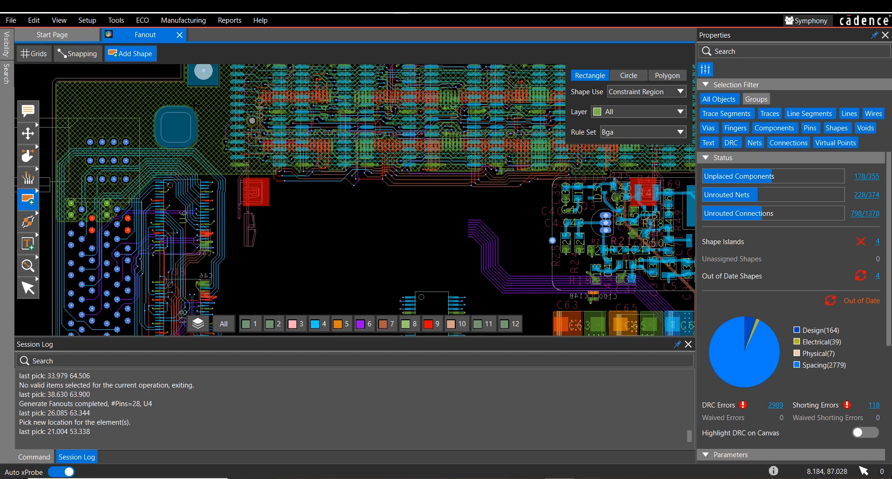
middle_click_drag(325, 213, 268, 171)
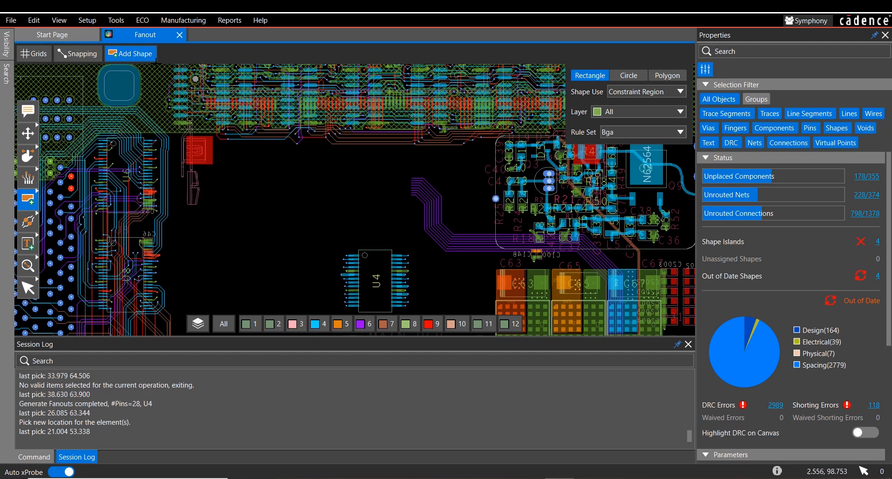
Step: Open Constraint Manager and display the all-layers worksheet of physical region constraints
left_click(116, 20)
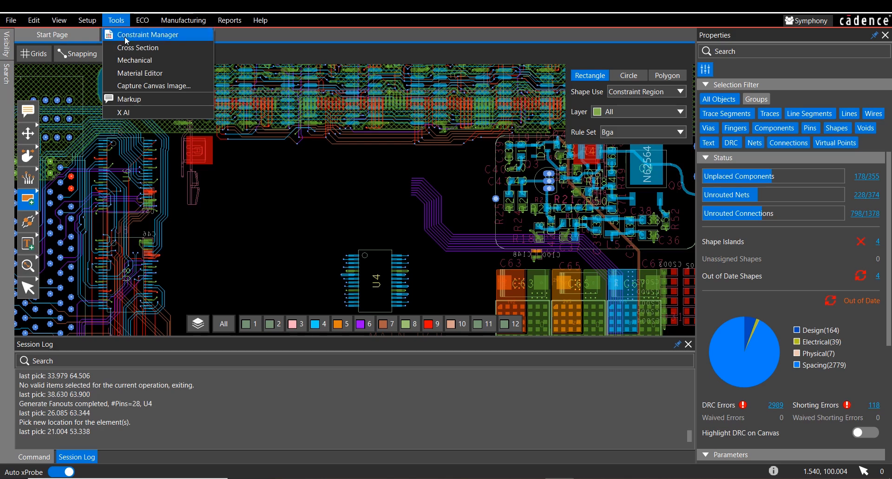
left_click(124, 36)
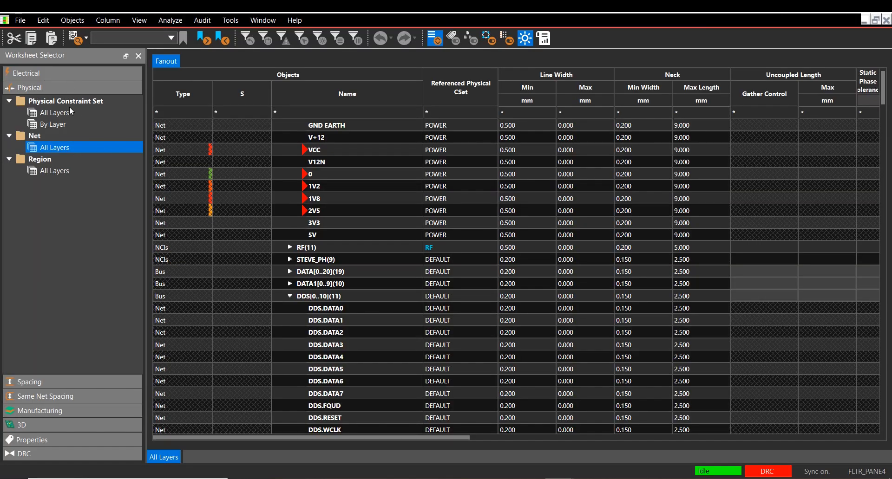
left_click(48, 172)
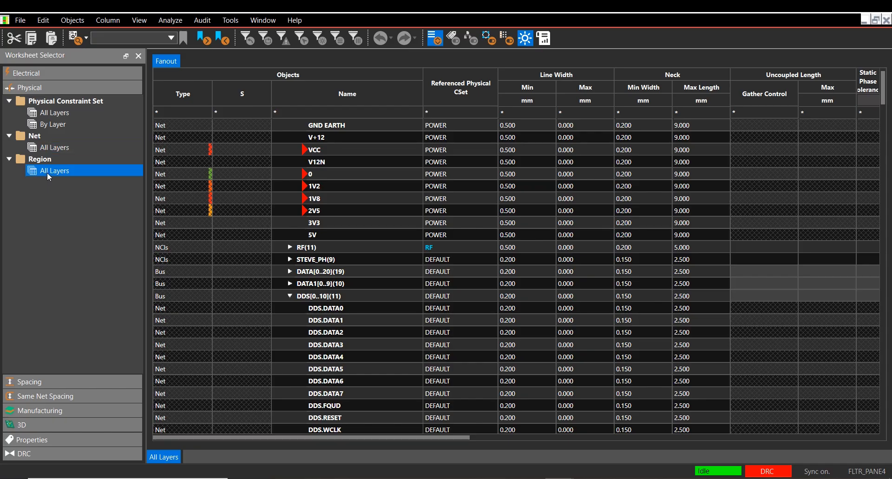